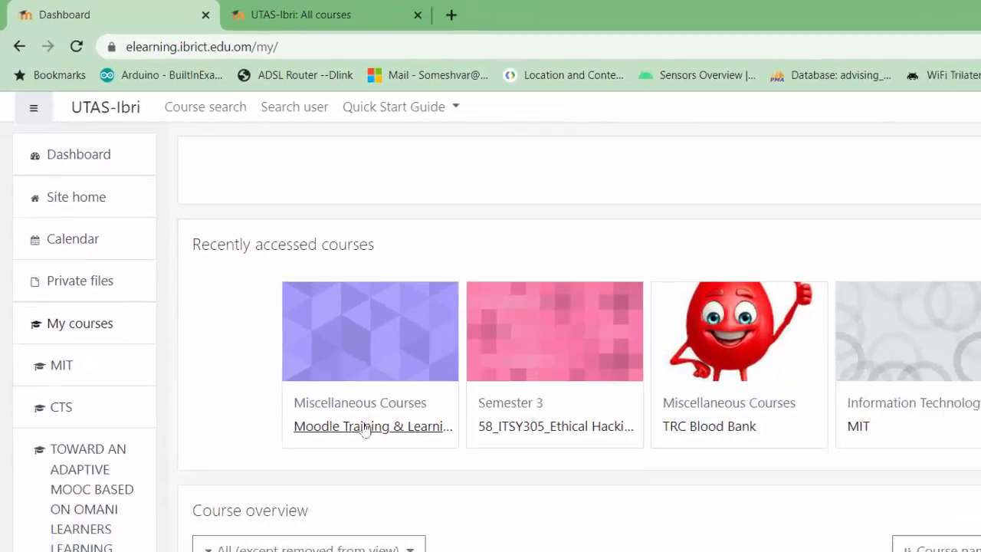
Open the Moodle Training & Learning course and bring up its settings for editing.
left_click(407, 502)
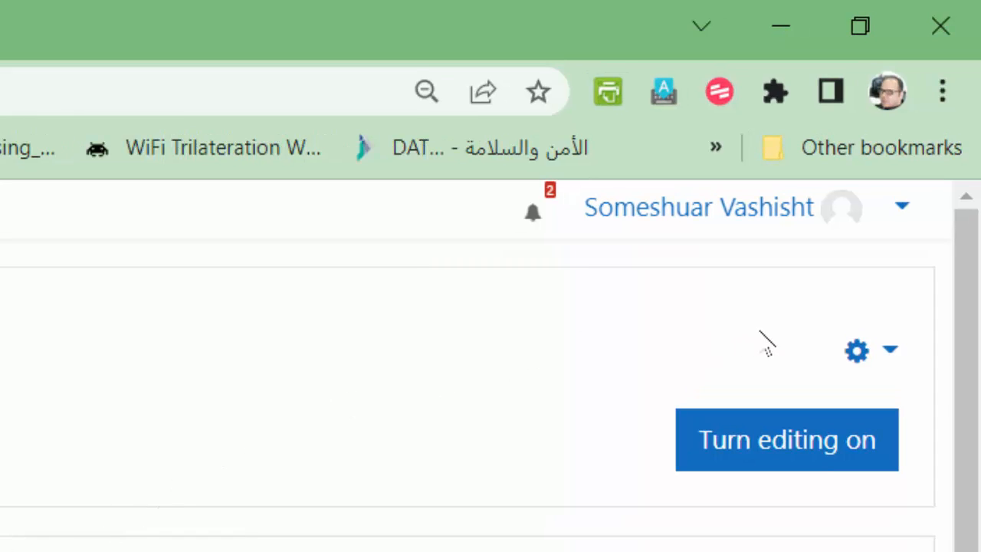
left_click(892, 352)
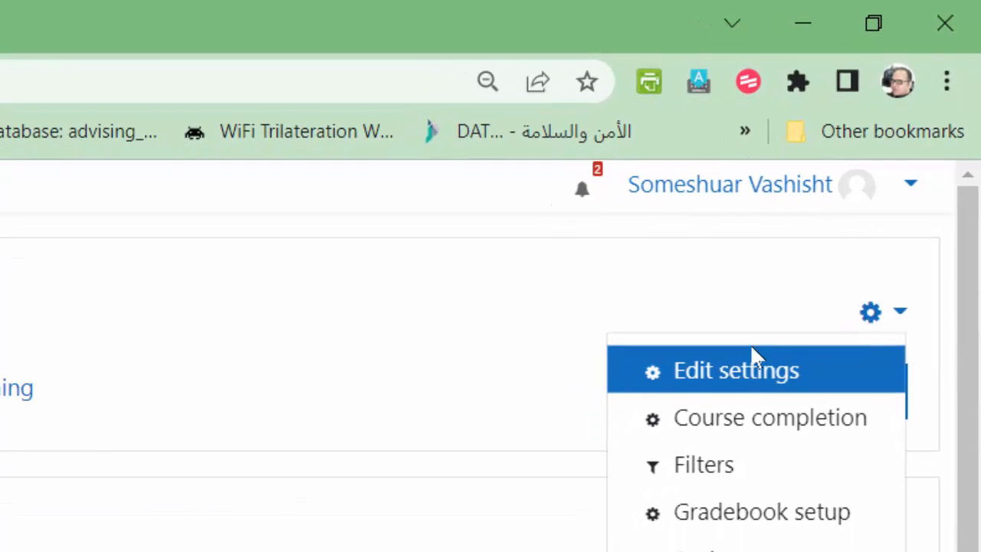
left_click(716, 374)
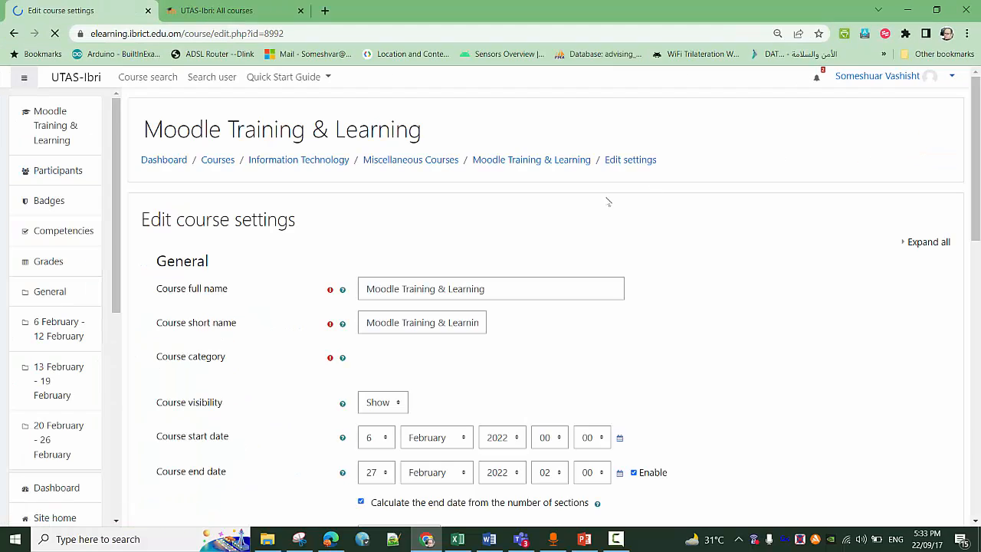
Replace the course full name with "59_ITDB201_Web Application Development_Sec 1".
scroll(477, 220, "down", 1)
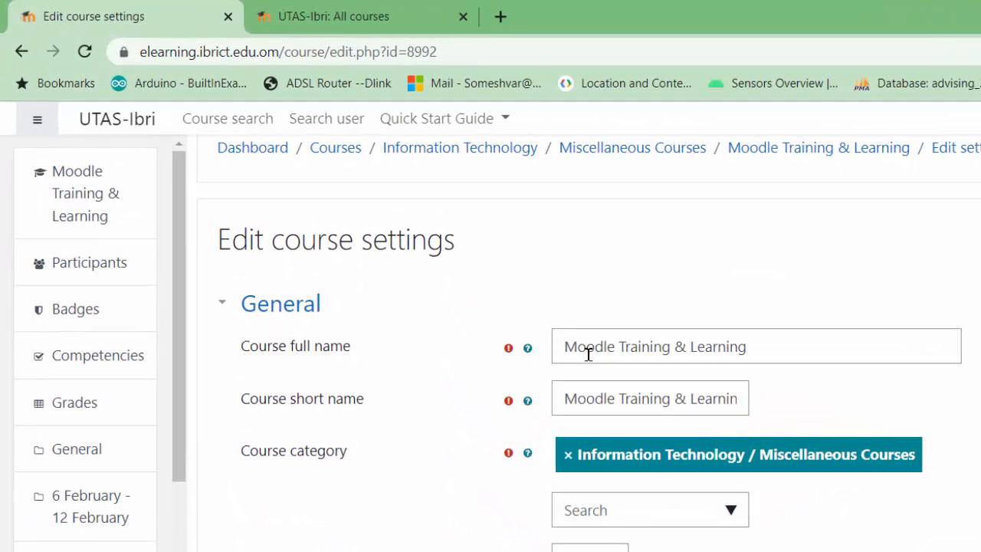
left_click(588, 354)
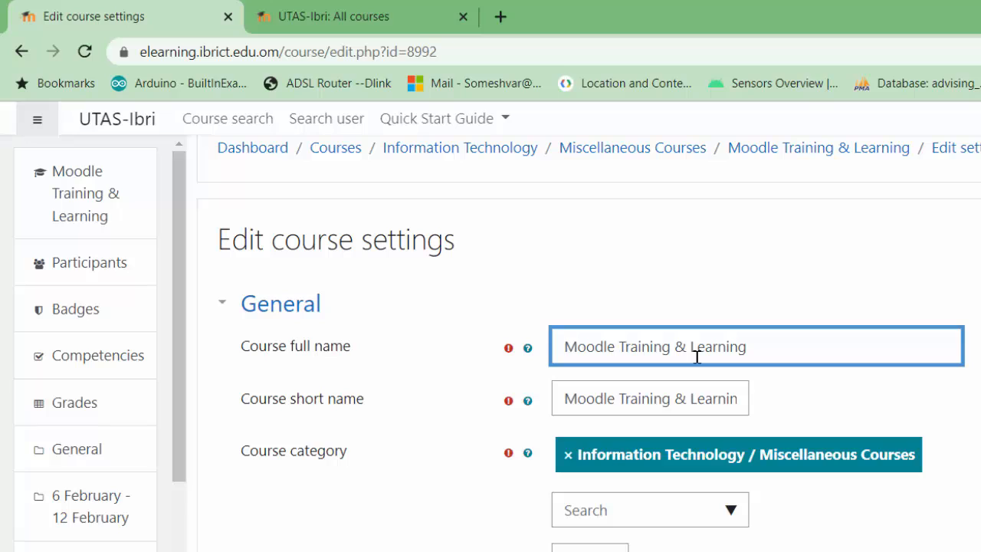
type("59_")
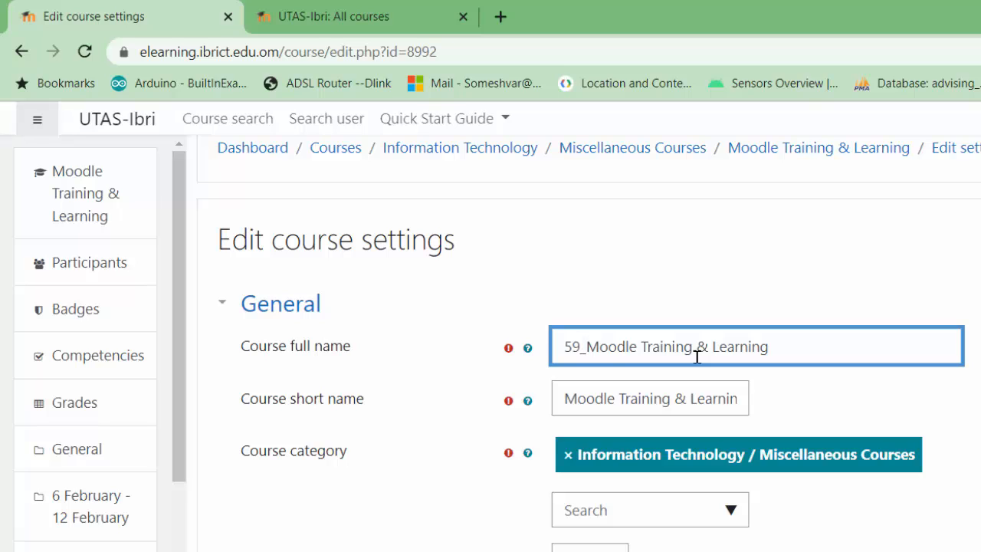
type(" ITDB")
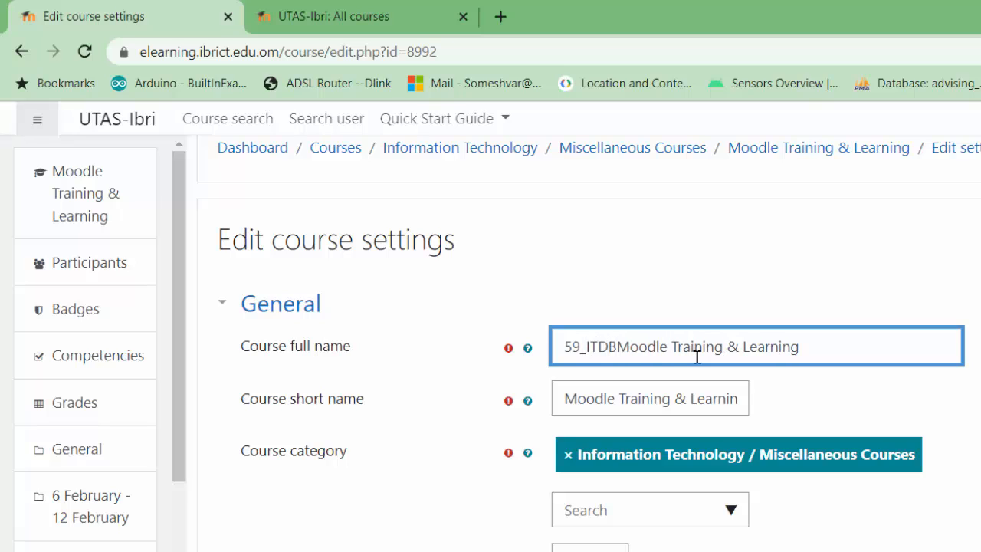
type("201_")
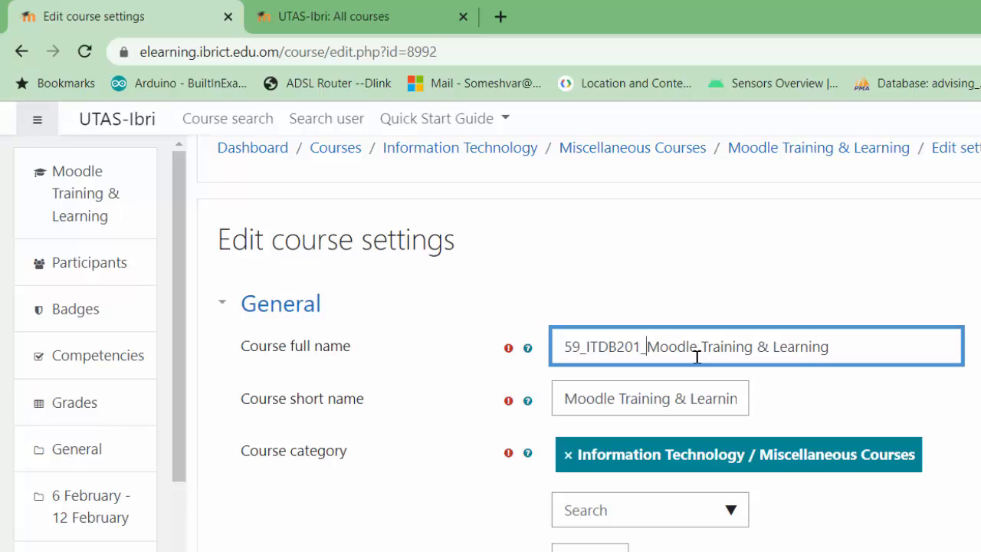
type("Web A")
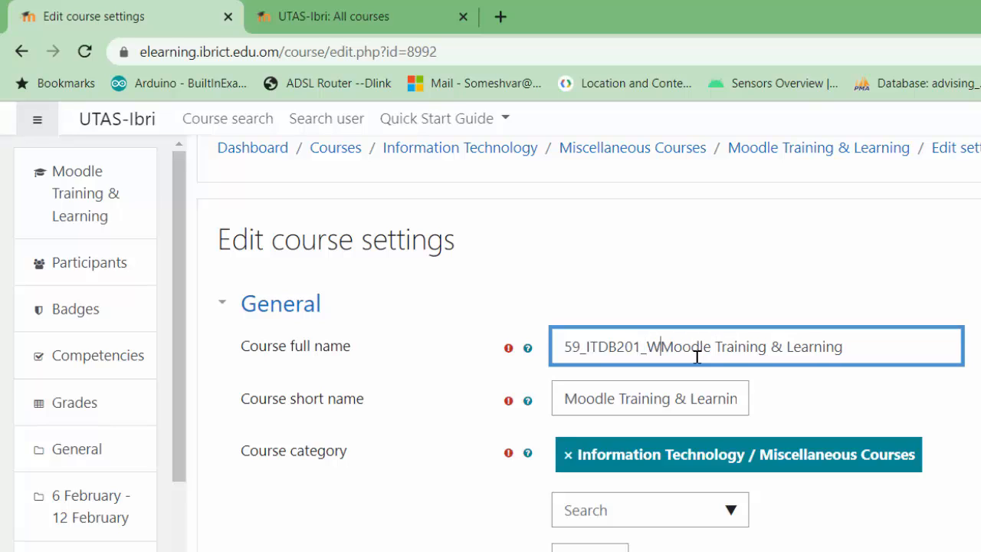
type("pplicat")
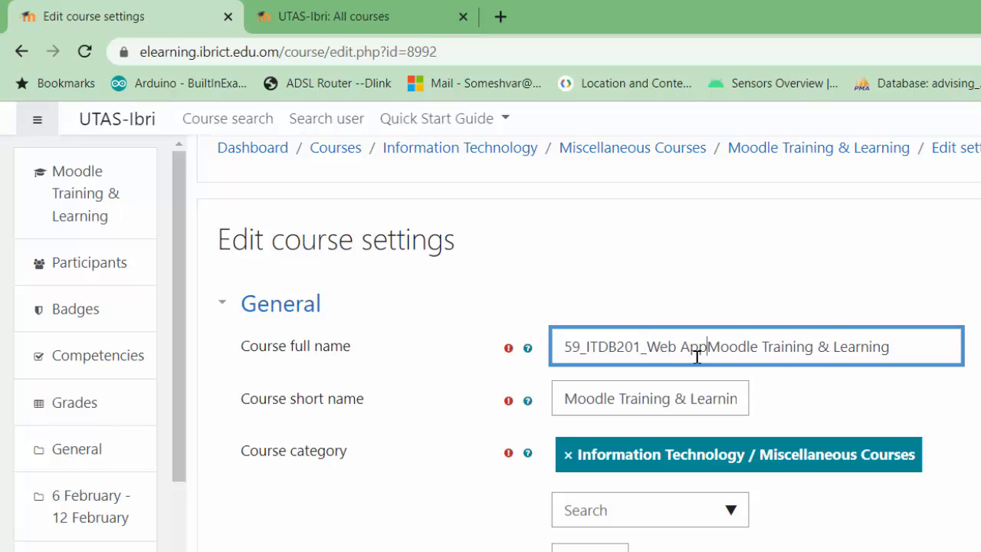
type("ion")
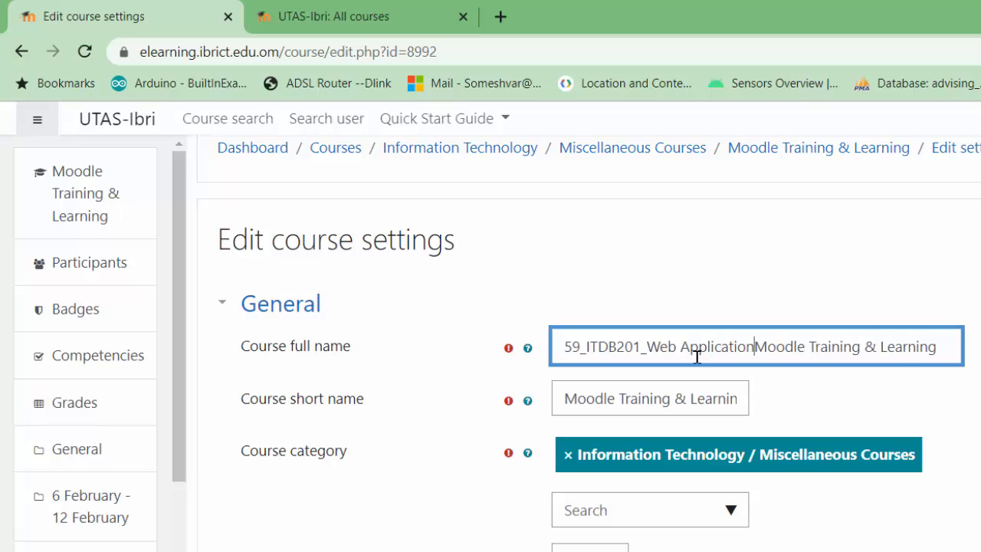
type(" Develo")
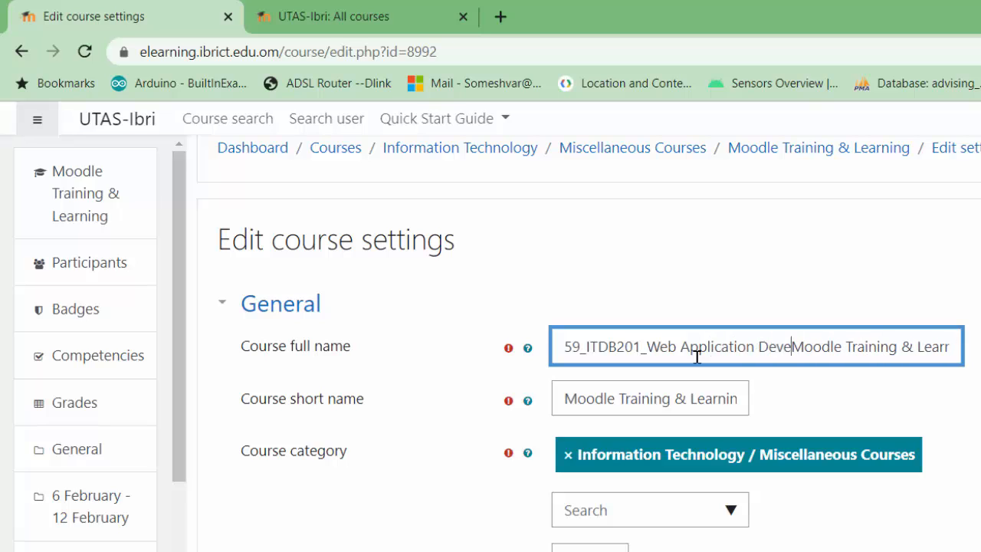
type("pment")
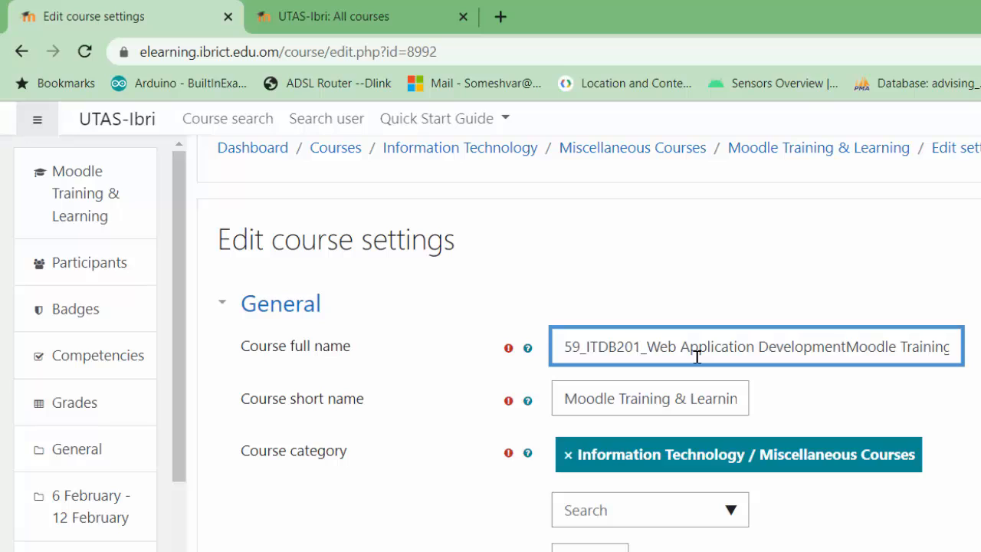
type("_")
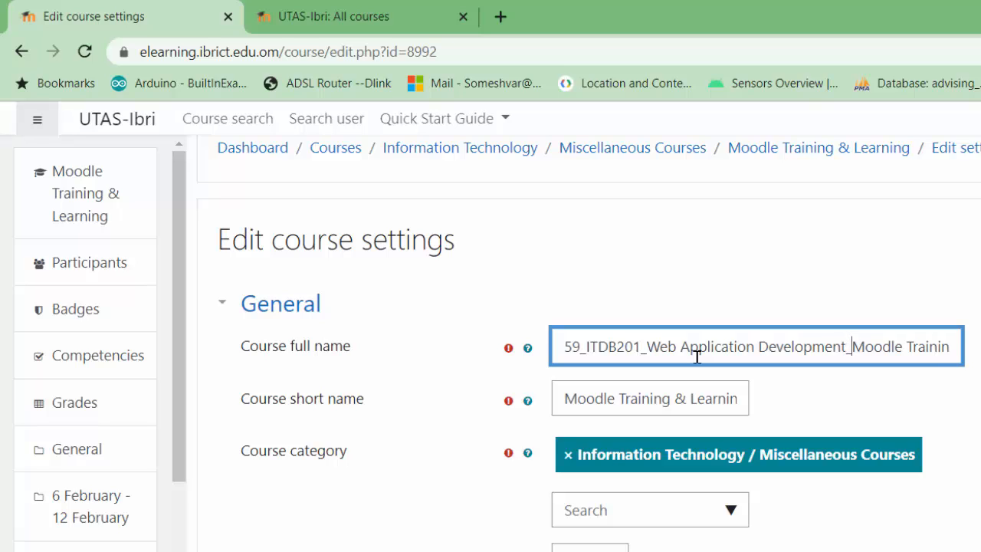
type("Sec")
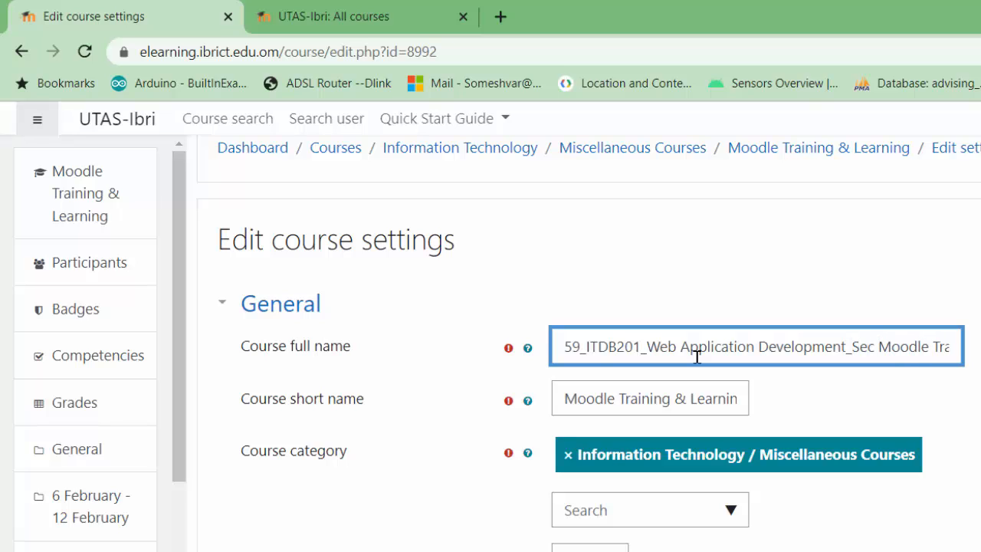
type(" 1")
key("Delete")
key("Delete")
key("Delete")
key("Delete")
key("Delete")
key("Delete")
key("Delete")
key("Delete")
key("Delete")
key("Delete")
key("Delete")
key("Delete")
key("Delete")
key("Delete")
key("Delete")
key("Delete")
key("Delete")
key("Delete")
key("Delete")
key("Delete")
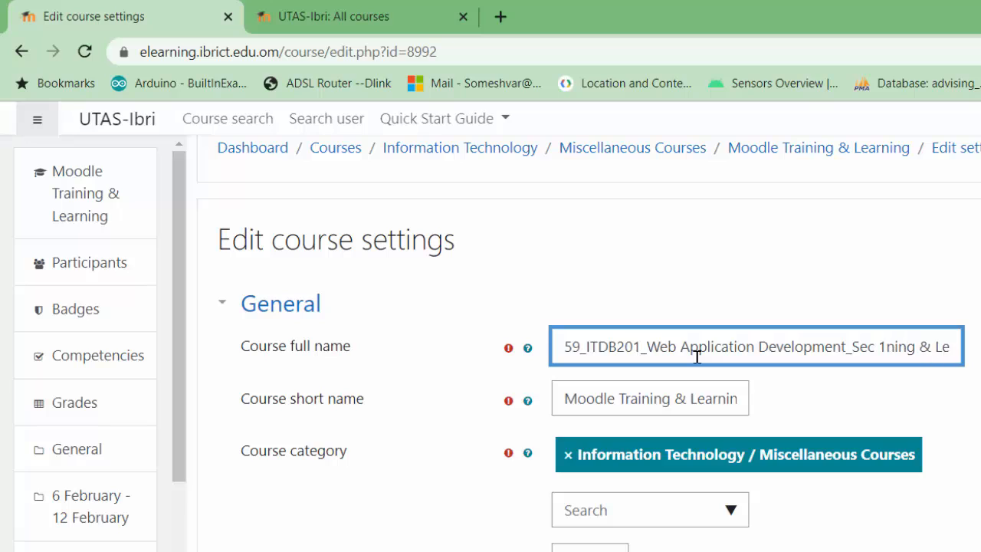
key("Delete")
key("Delete")
key("Delete")
Read the help notes for the course full name and the course short name.
left_click(527, 349)
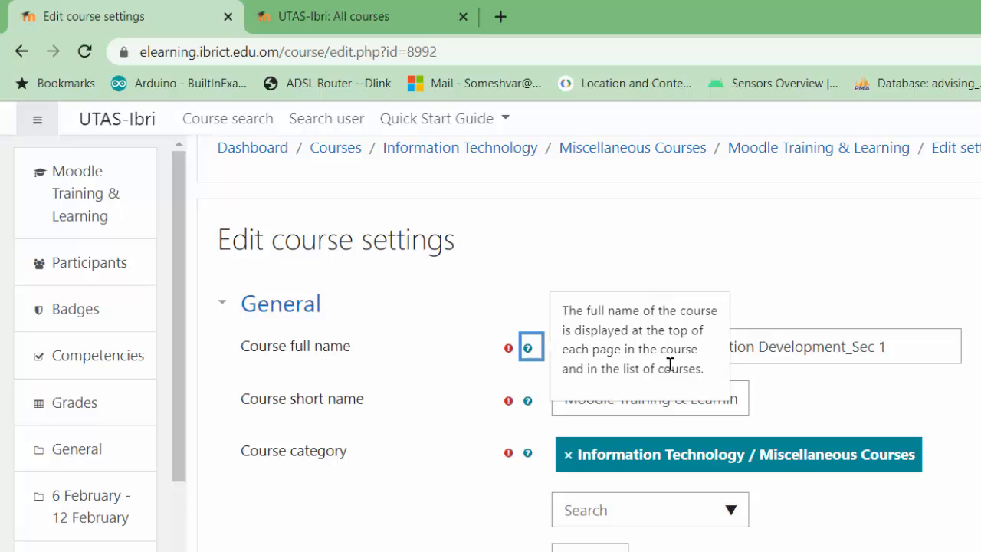
left_click(805, 383)
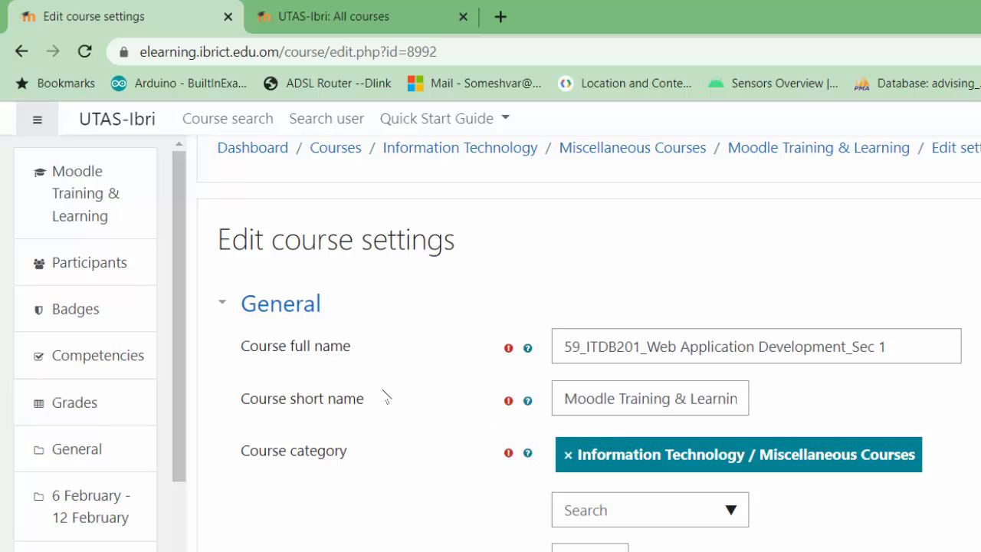
left_click(528, 401)
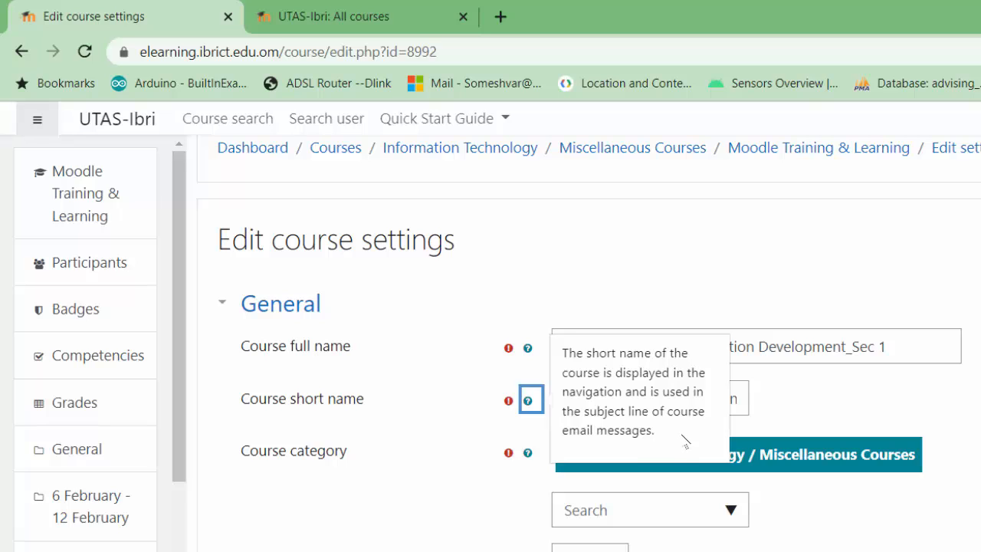
left_click(856, 413)
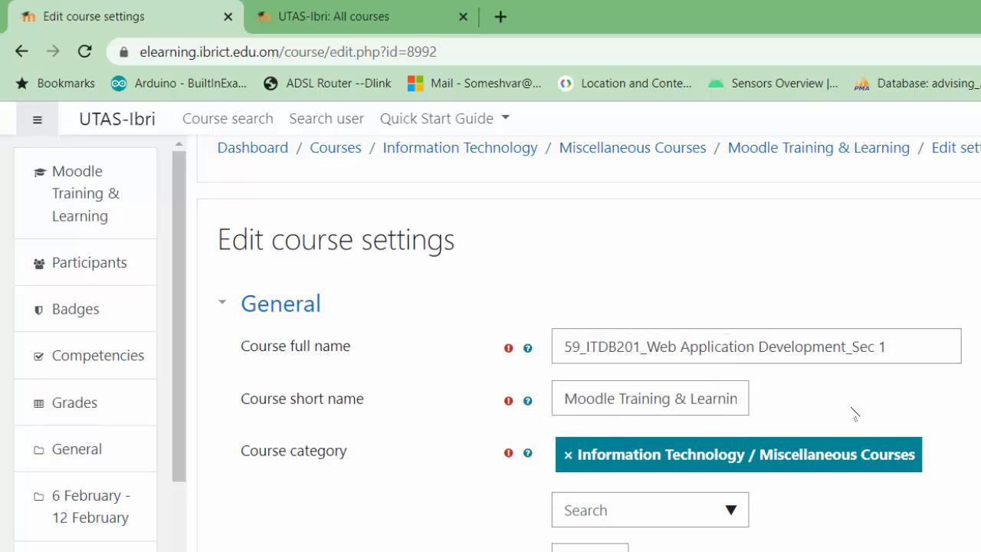
Replace the course short name with a copy of the full name, "59_ITDB201_Web Application Development_Sec 1".
left_click_drag(891, 347, 421, 337)
key("ctrl+c")
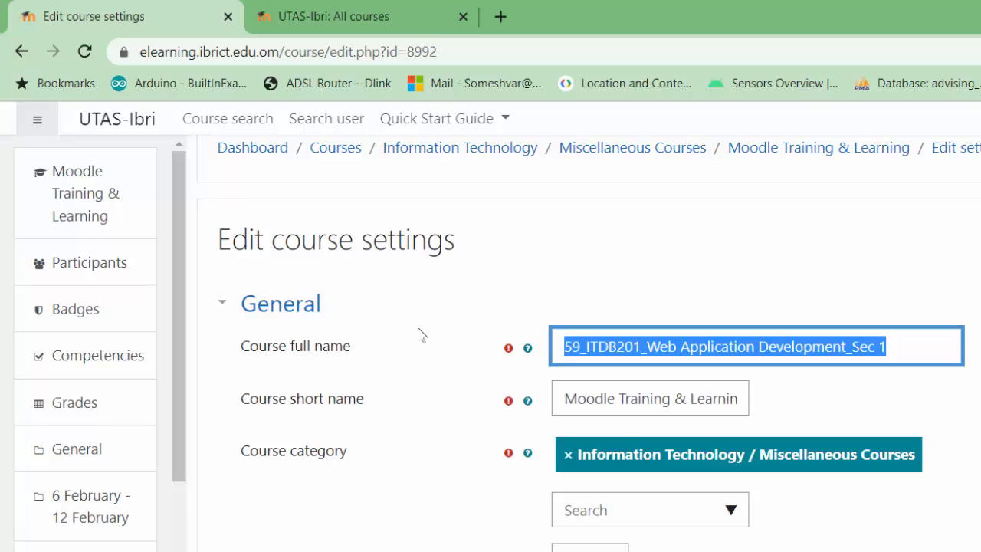
triple_click(616, 396)
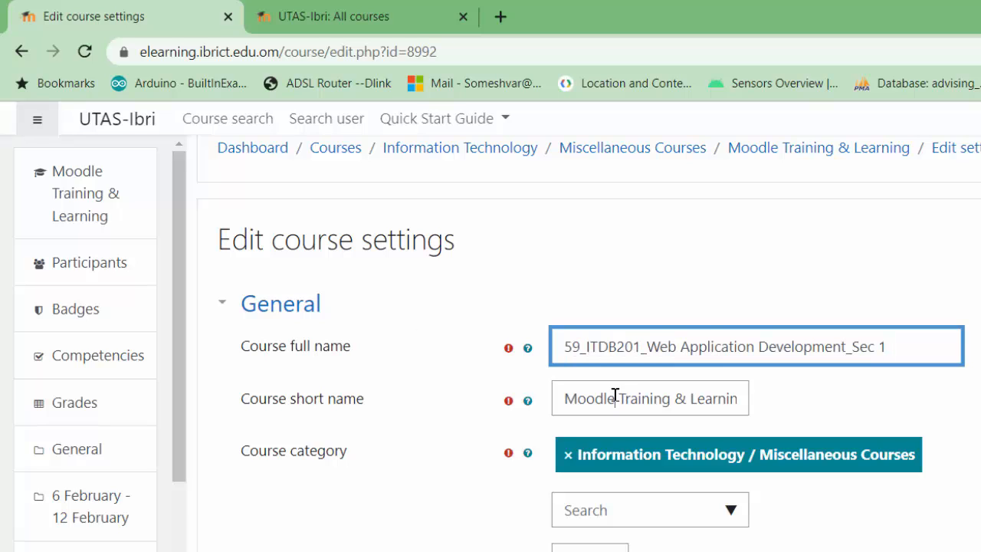
key("ctrl+v")
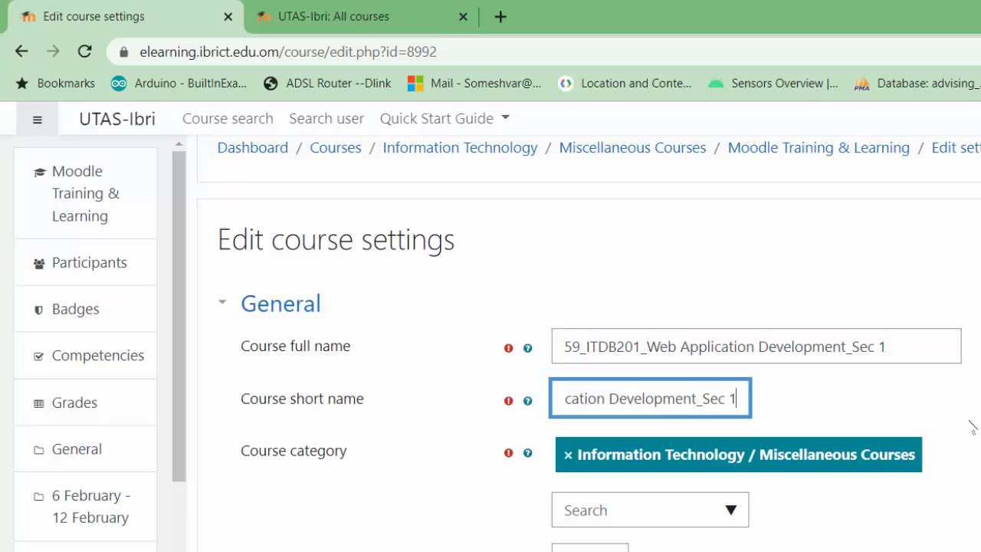
key("Tab")
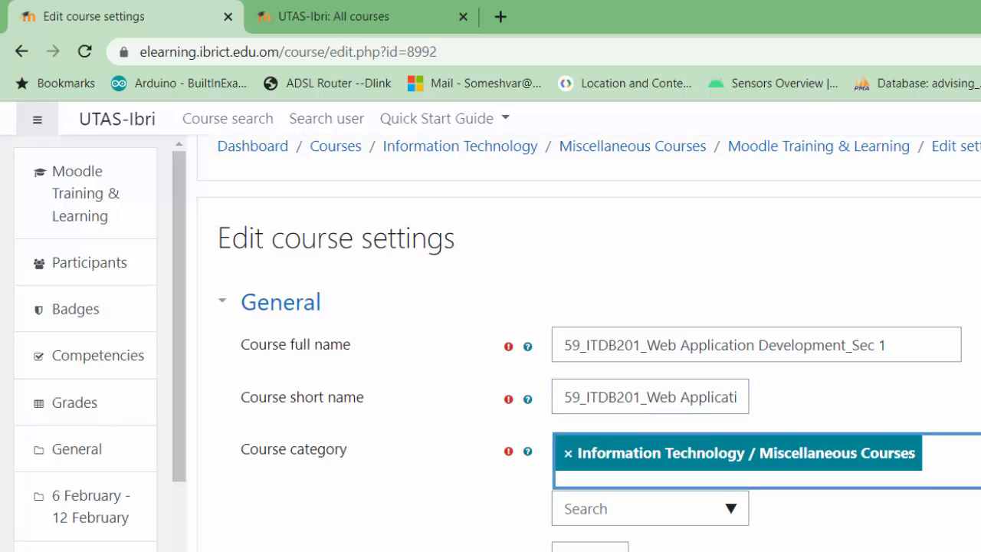
Set the course visibility to Show.
scroll(373, 434, "down", 3)
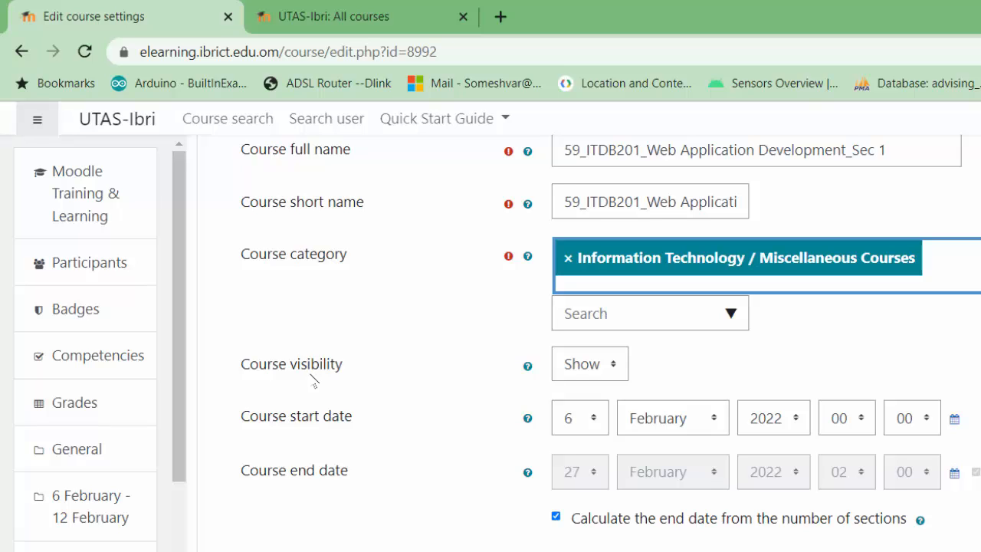
left_click(614, 367)
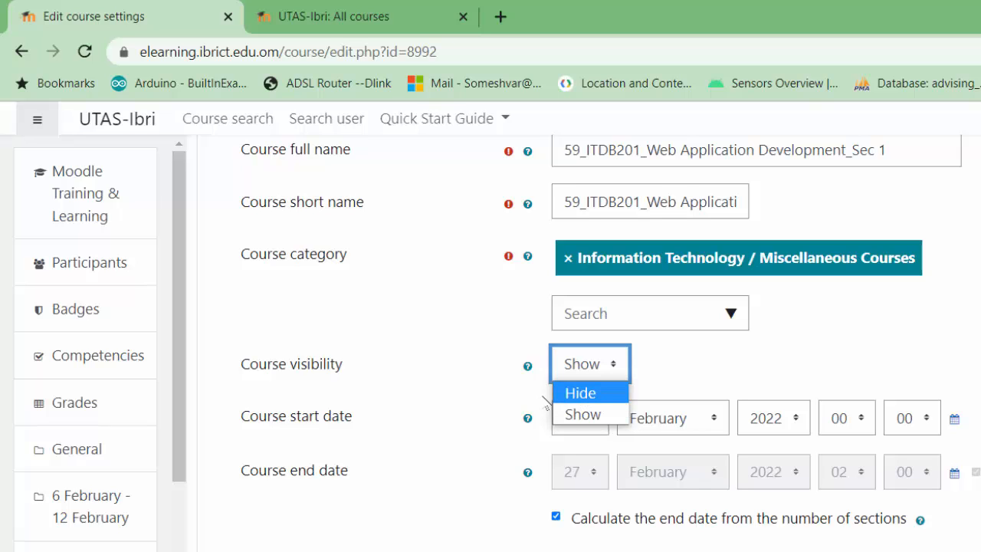
left_click(586, 415)
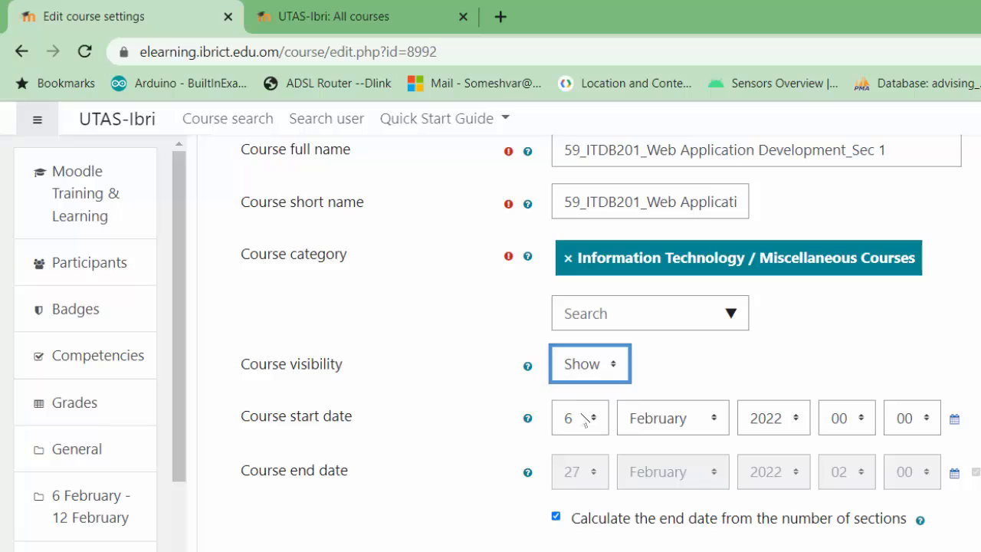
left_click(789, 375)
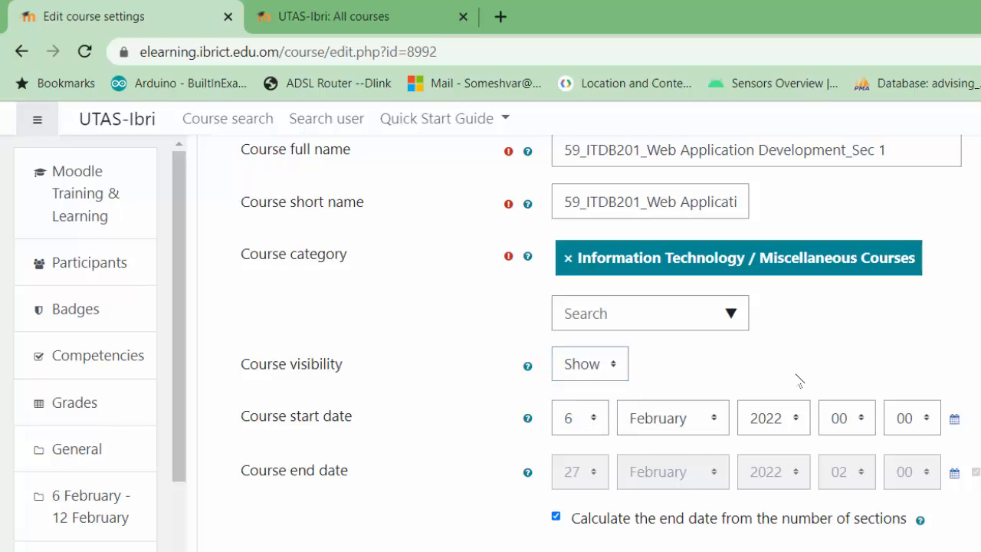
Set the course start date's day to 18 and its month to September.
scroll(797, 379, "down", 1)
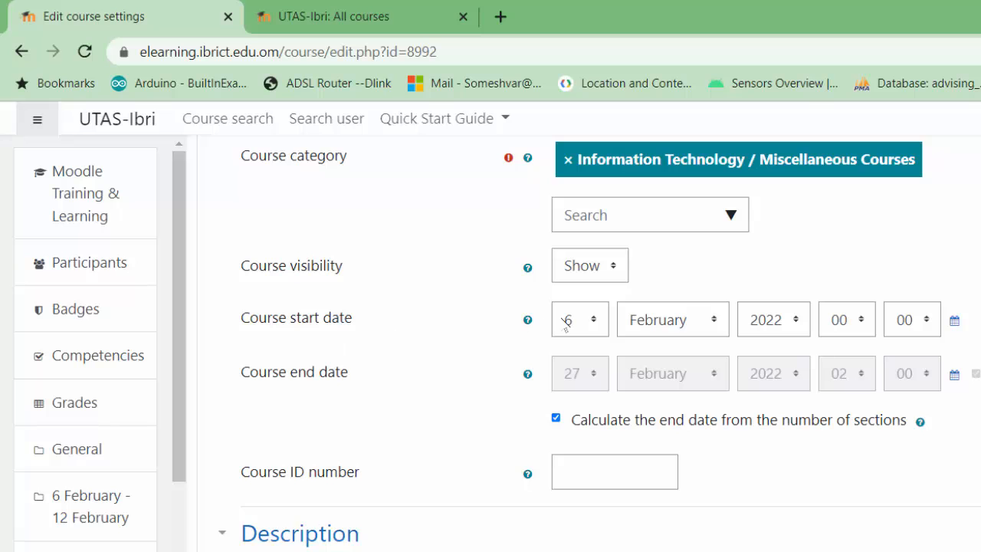
left_click(593, 322)
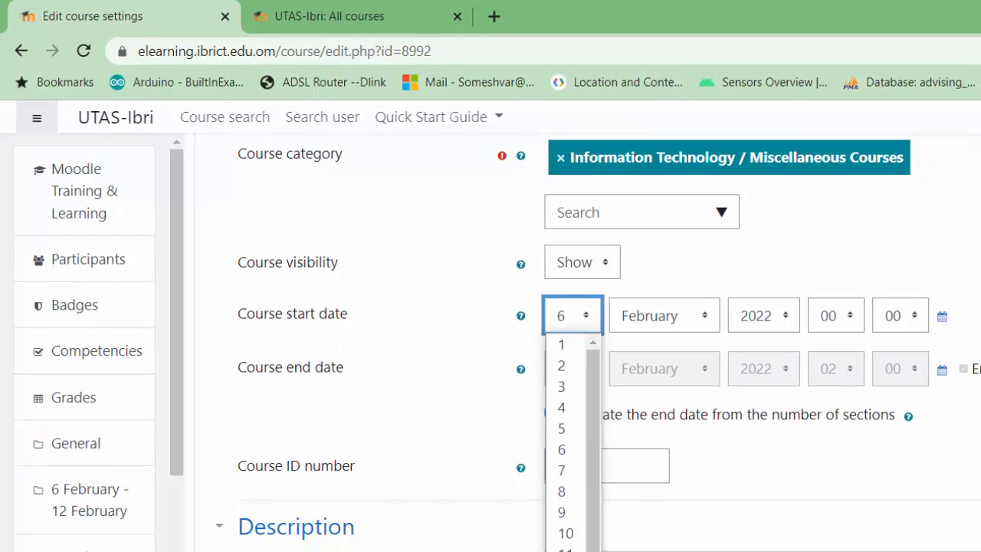
left_click(573, 551)
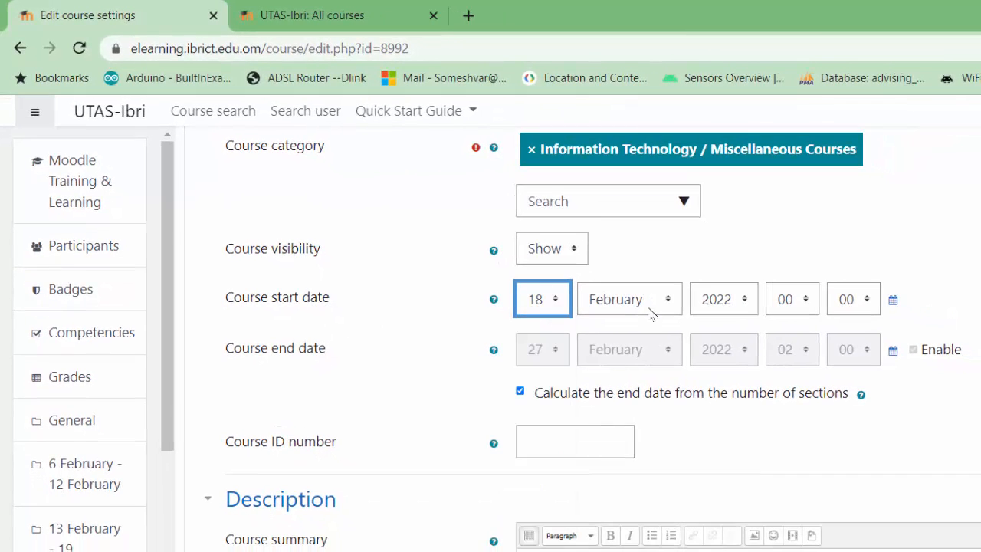
left_click(655, 305)
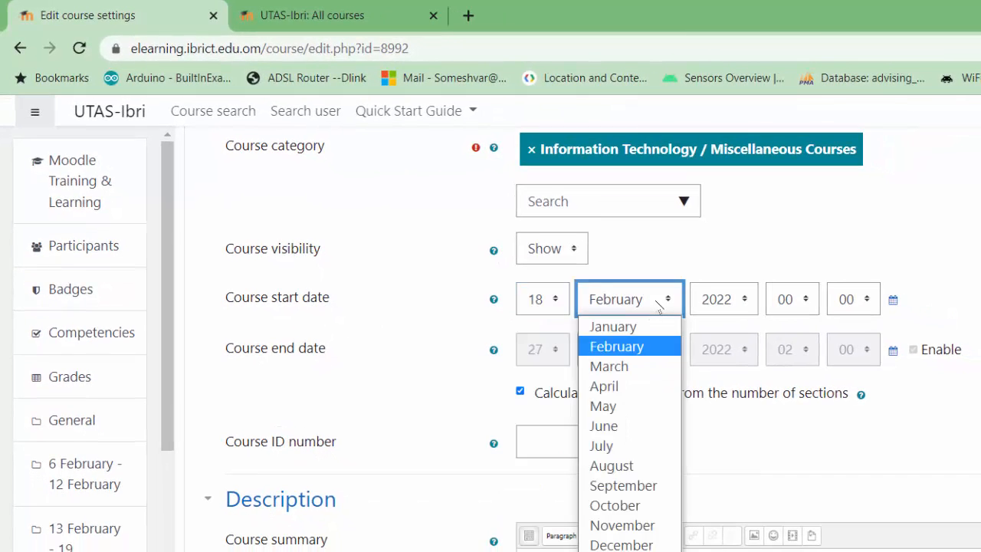
left_click(649, 485)
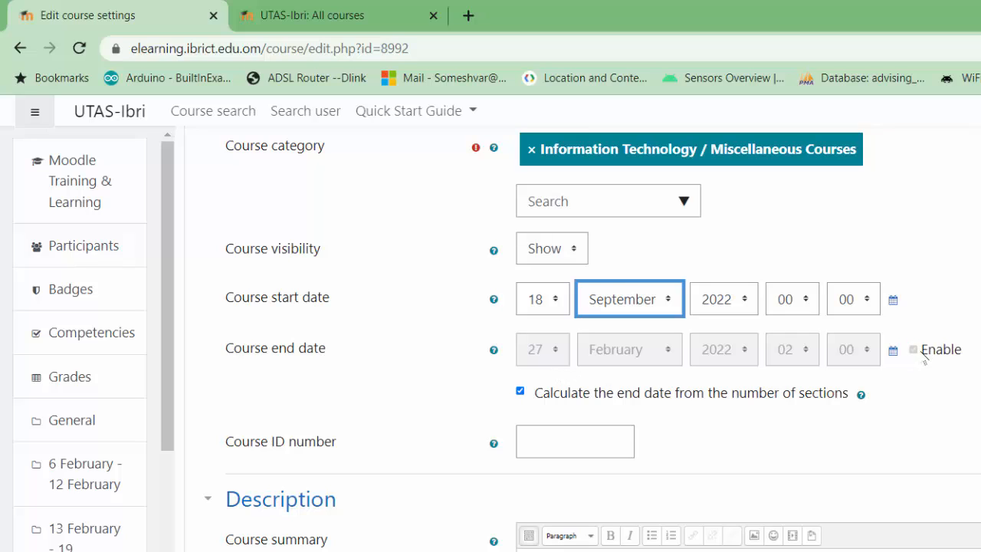
Turn off calculating the end date from the number of sections and set the course end date to 3 January 2023.
left_click(520, 392)
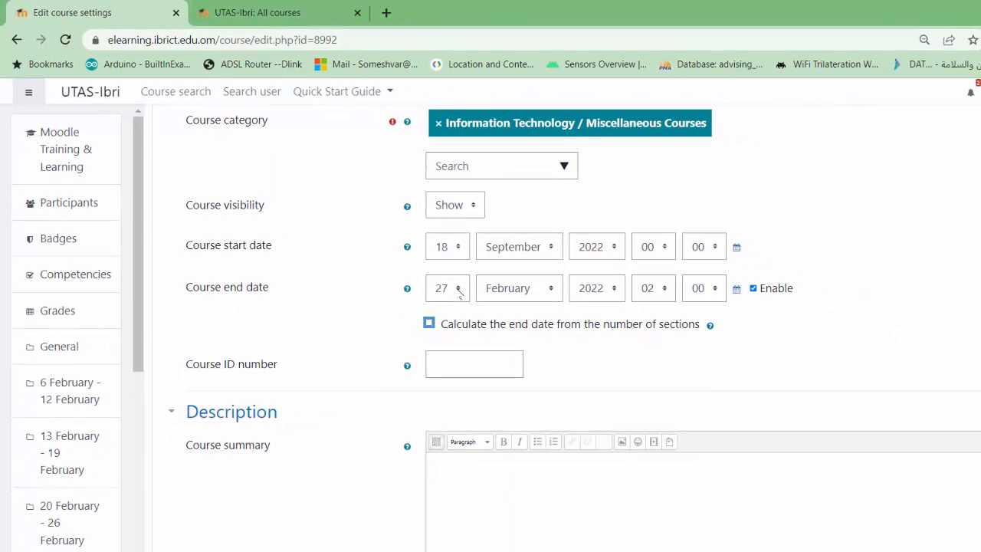
left_click(458, 290)
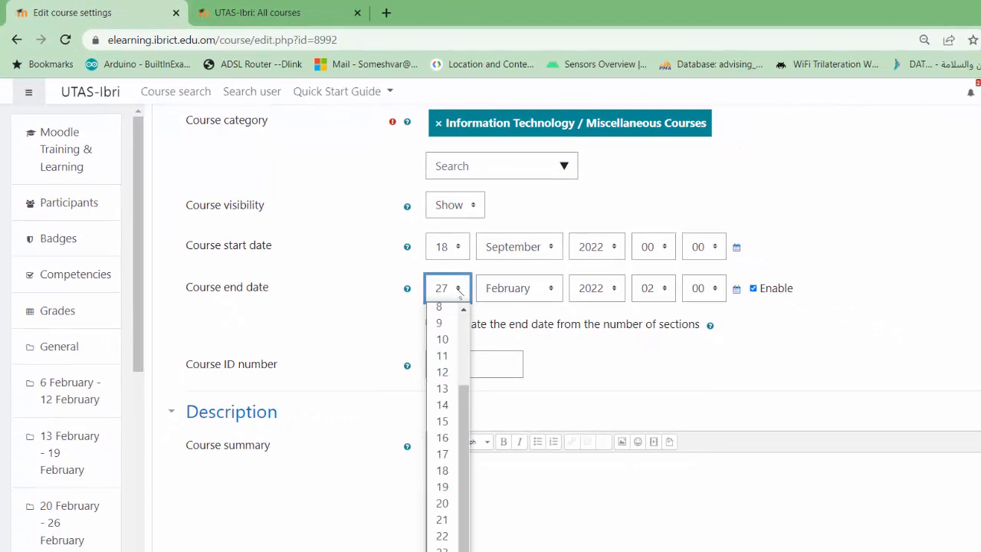
left_click_drag(461, 510, 461, 542)
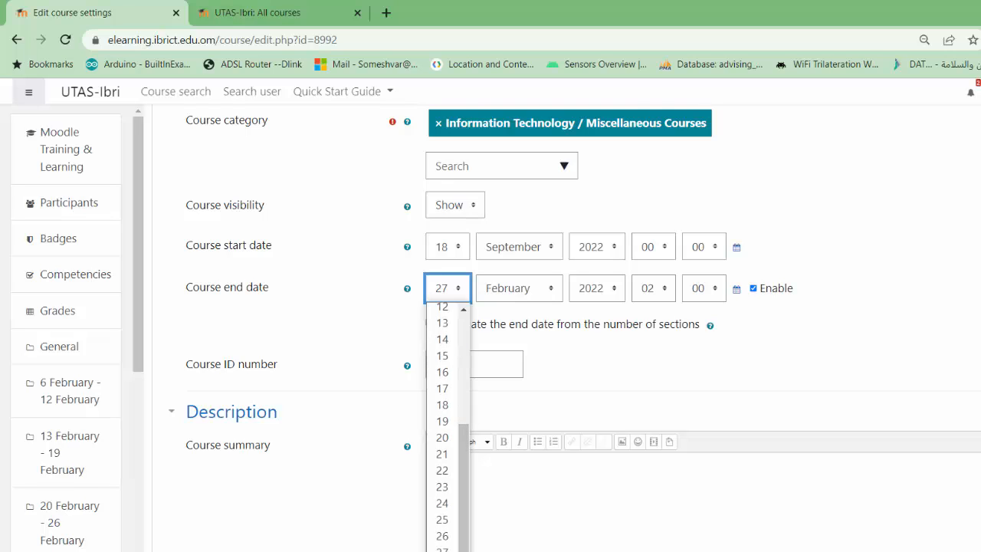
left_click(442, 551)
left_click(549, 295)
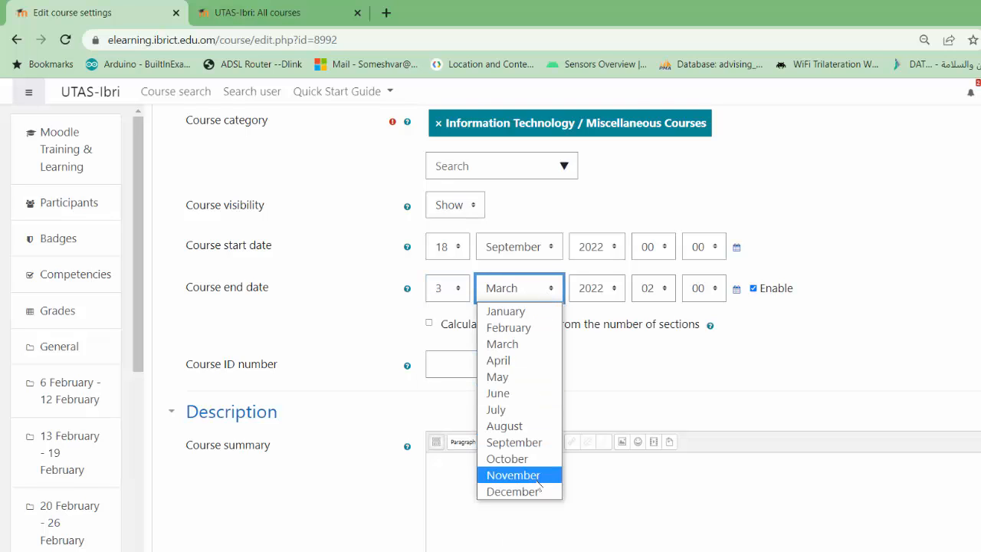
left_click(520, 313)
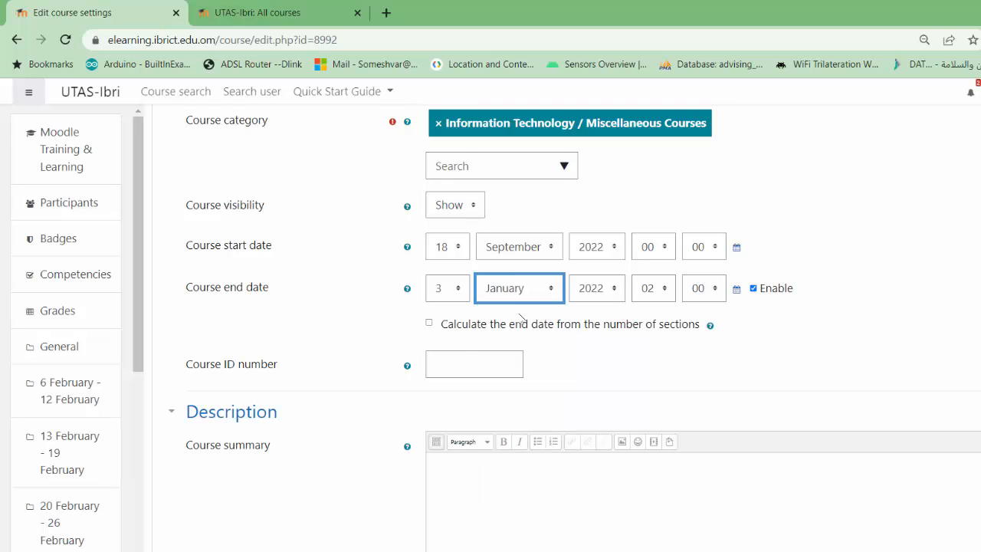
left_click(618, 288)
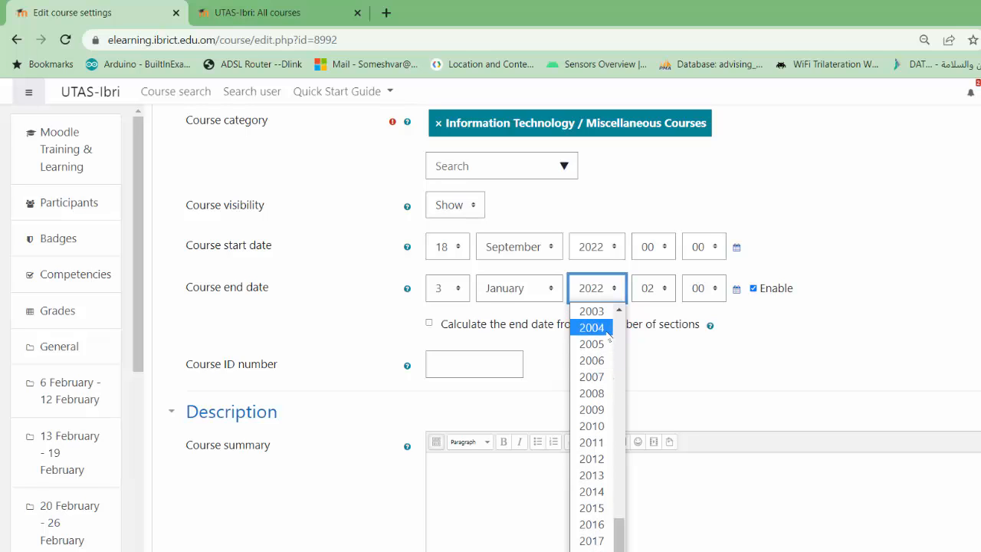
scroll(617, 544, "down", 3)
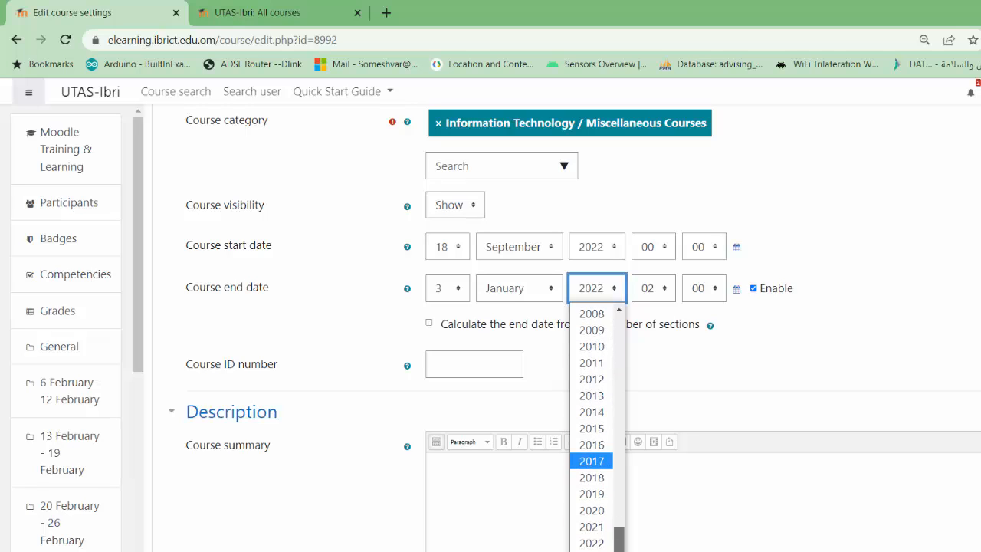
key("Down")
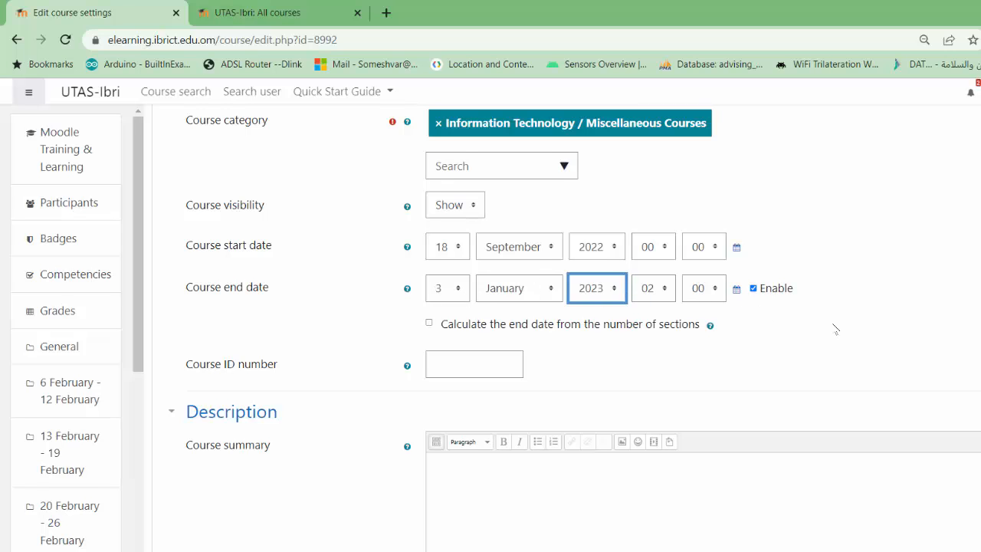
Place the text cursor in the course summary editor under Description.
scroll(834, 329, "down", 1)
scroll(574, 368, "down", 1)
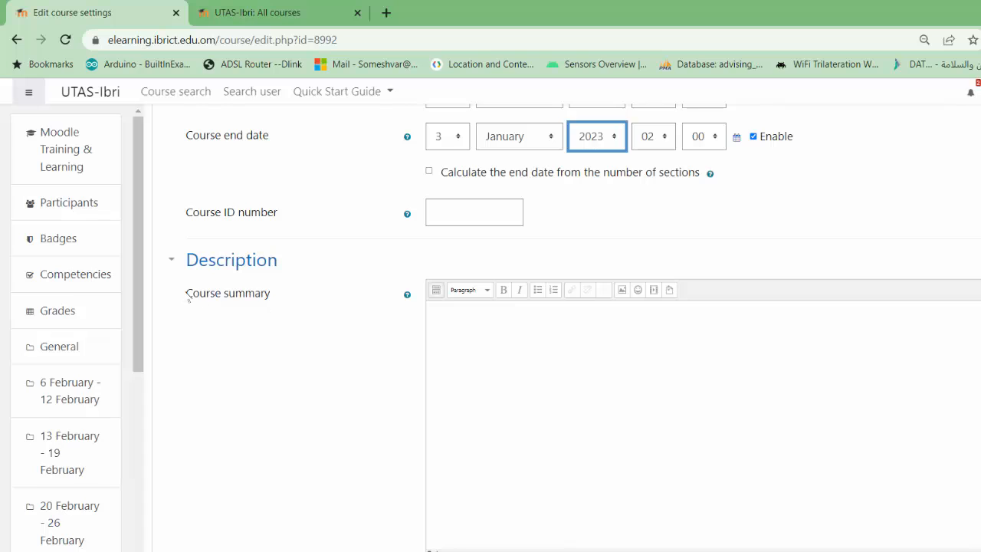
left_click(442, 322)
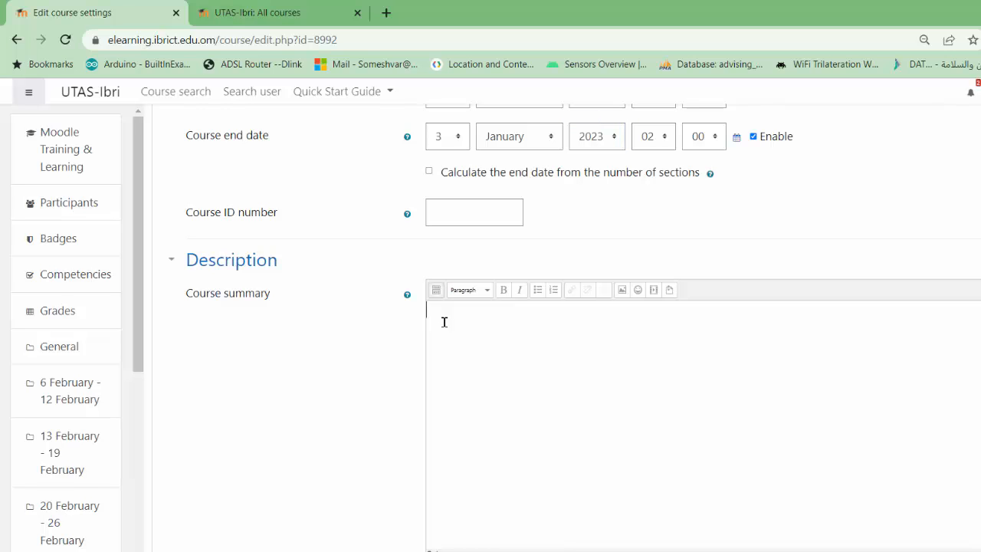
scroll(478, 327, "down", 1)
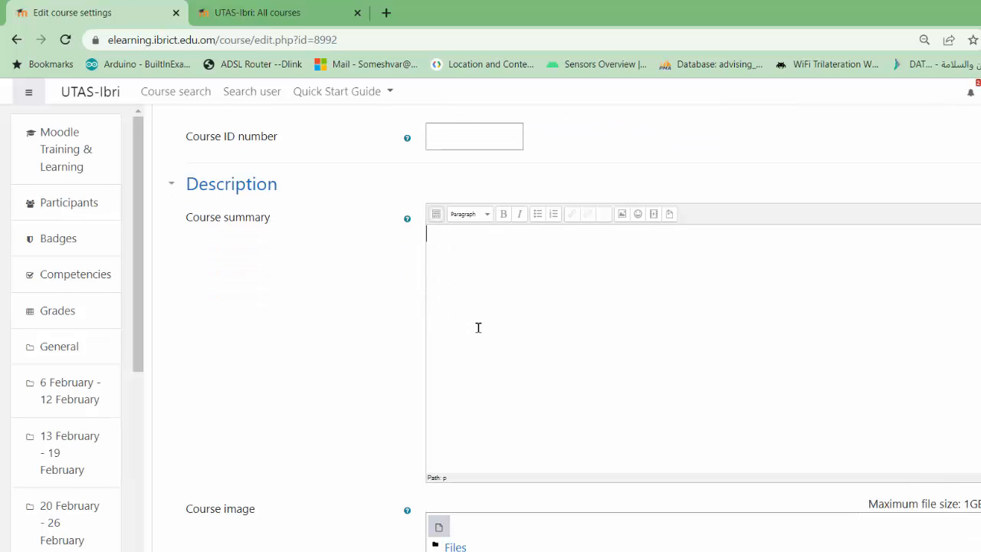
scroll(534, 311, "down", 3)
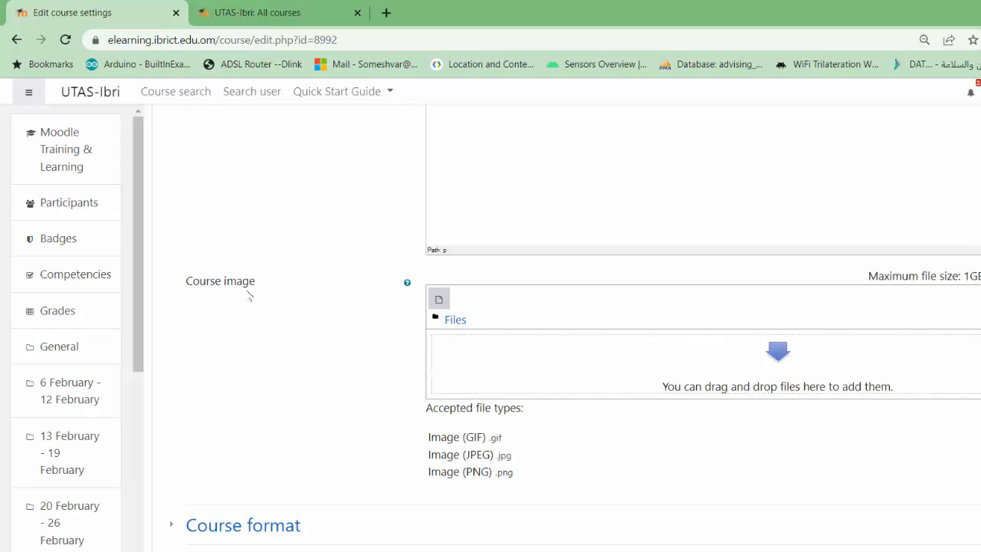
left_click(782, 367)
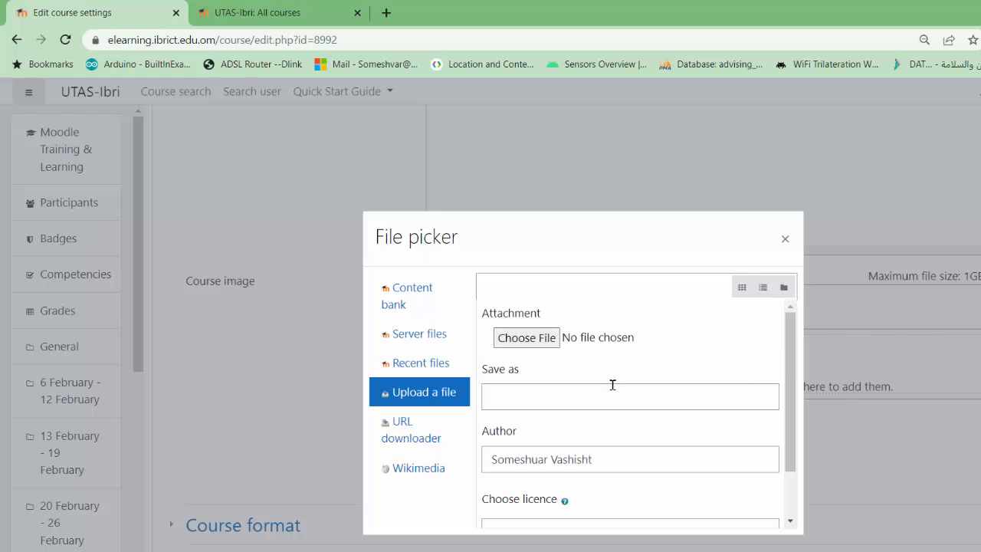
left_click(529, 338)
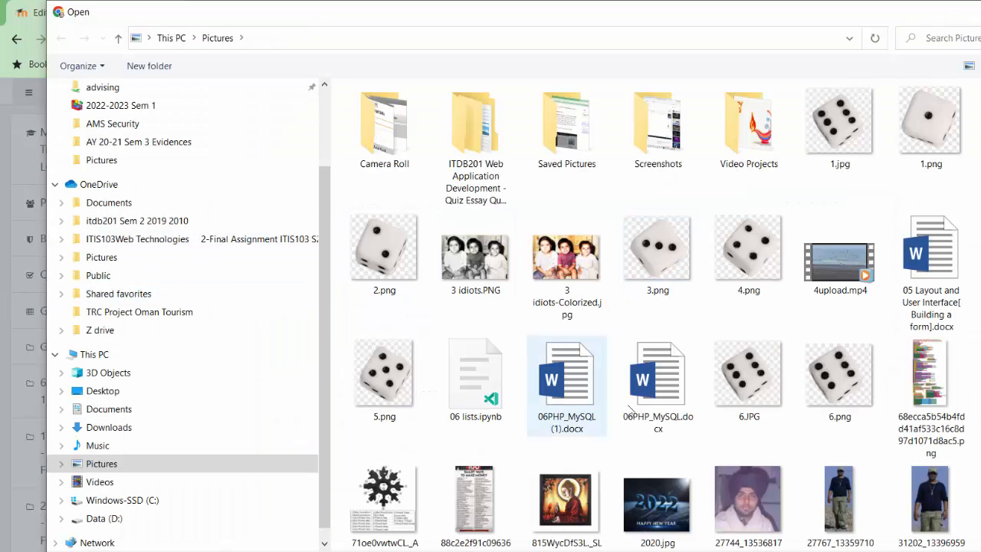
scroll(789, 344, "down", 3)
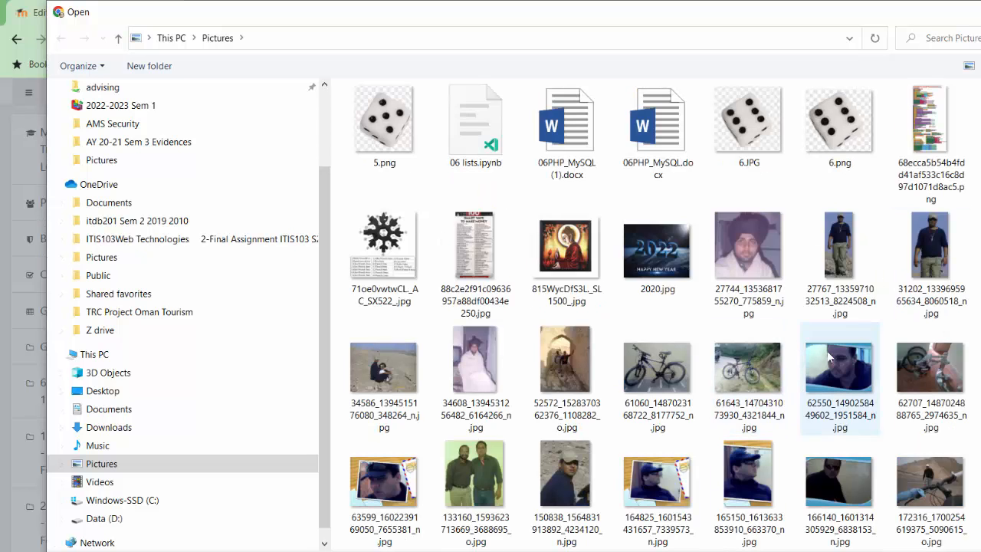
left_click(750, 375)
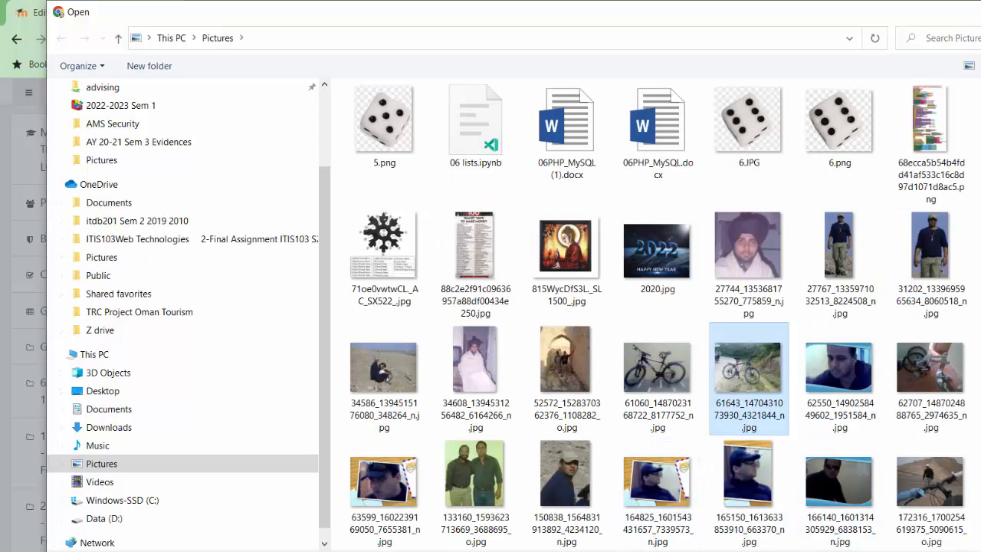
double_click(751, 375)
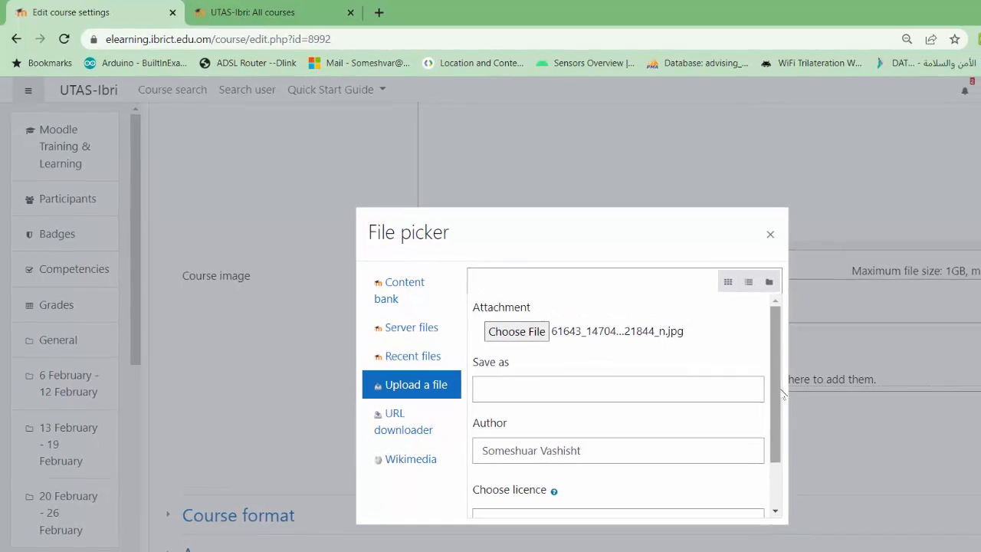
scroll(789, 406, "down", 2)
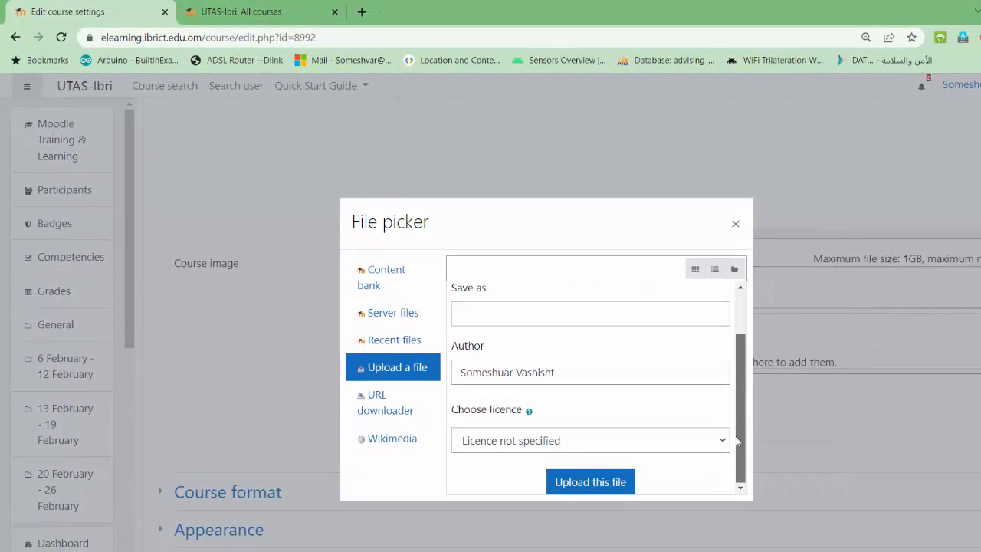
left_click(588, 488)
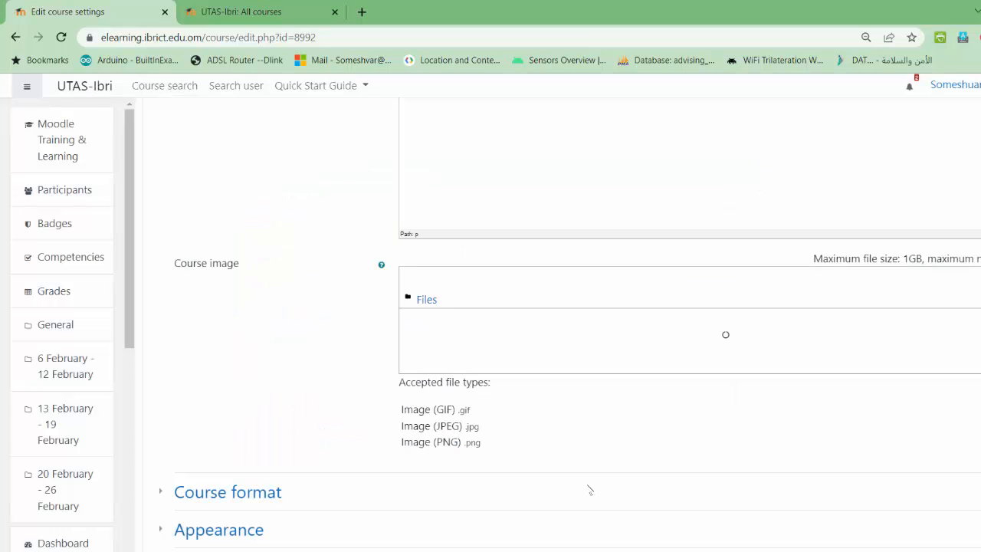
Expand the course format settings and choose Weekly format as the course's format.
scroll(624, 457, "down", 2)
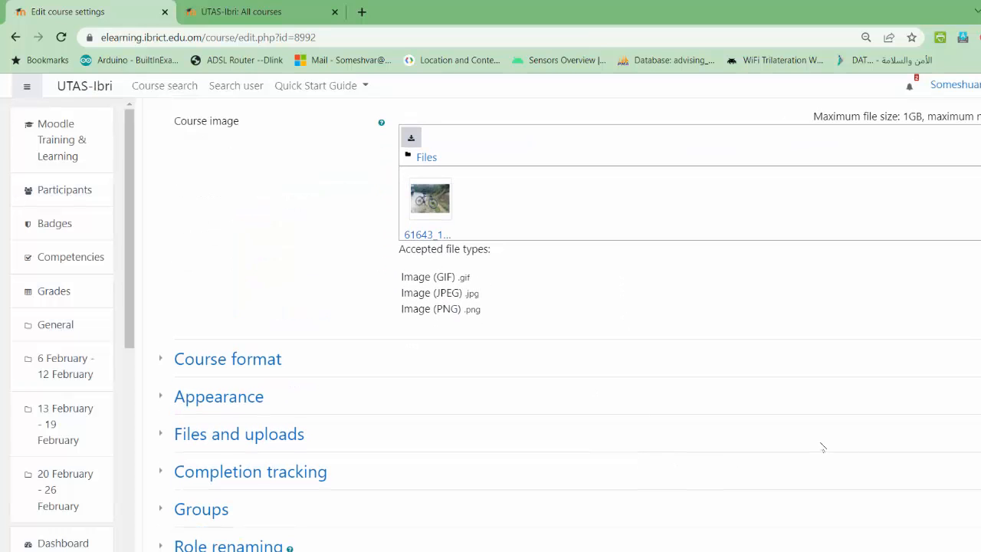
left_click(168, 361)
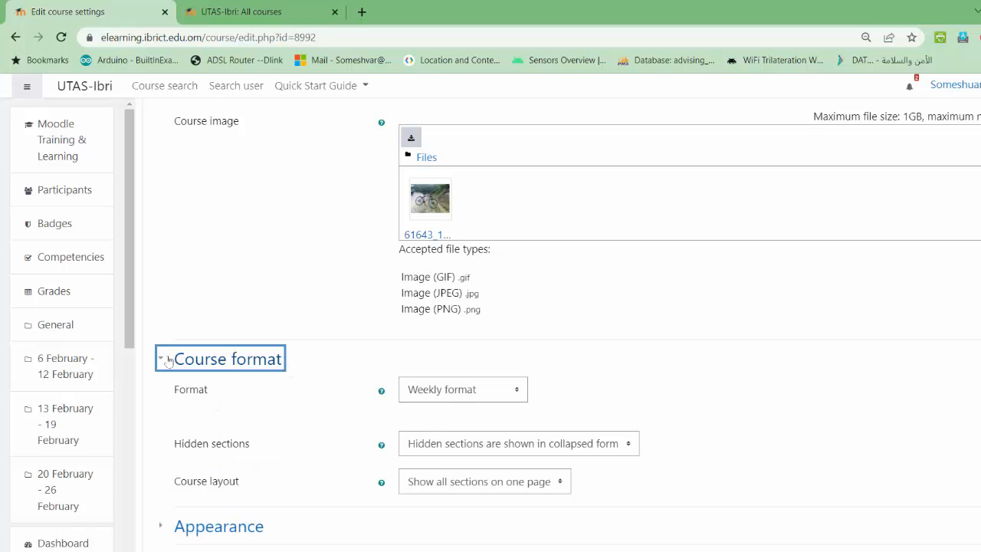
left_click(500, 391)
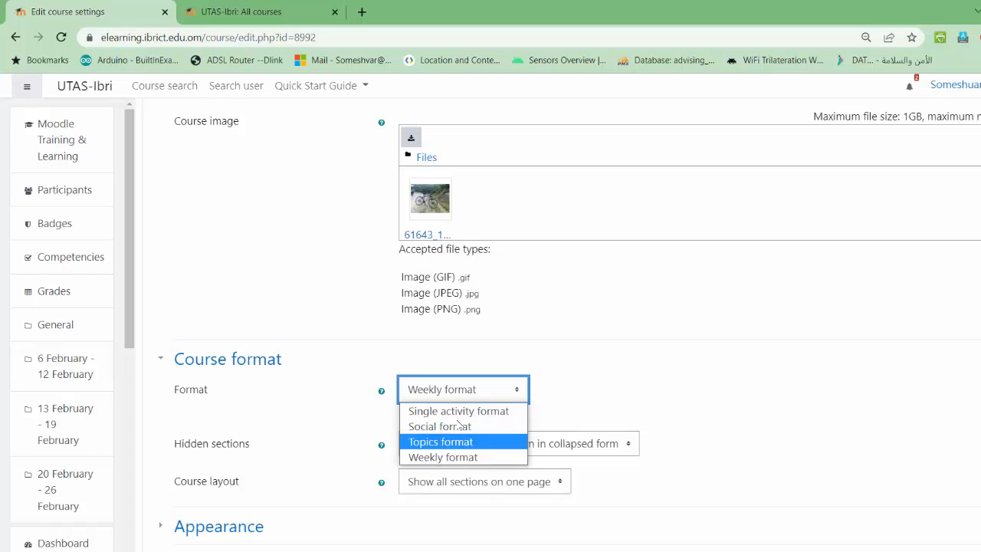
left_click(466, 457)
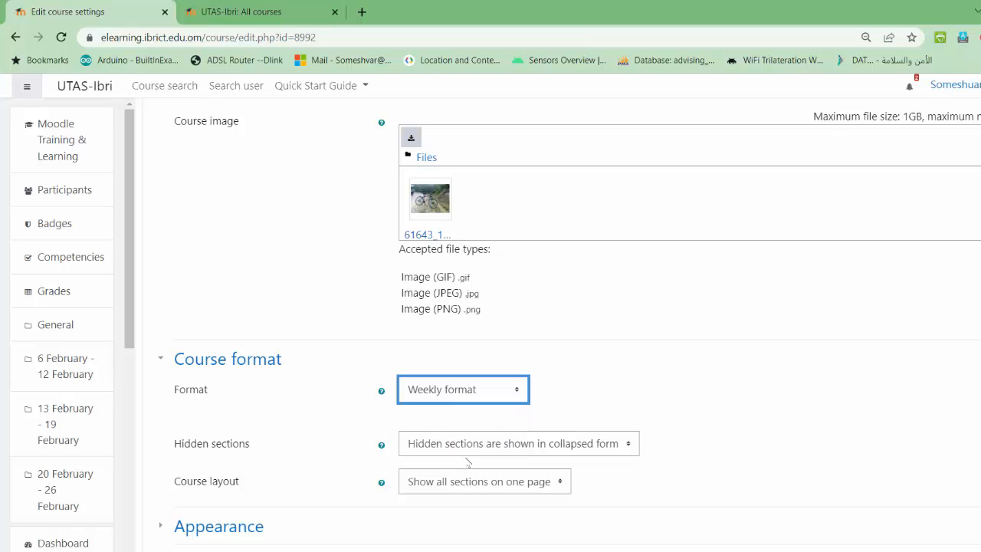
Keep hidden sections shown in collapsed form and set the course layout to Show all sections on one page.
scroll(767, 355, "down", 2)
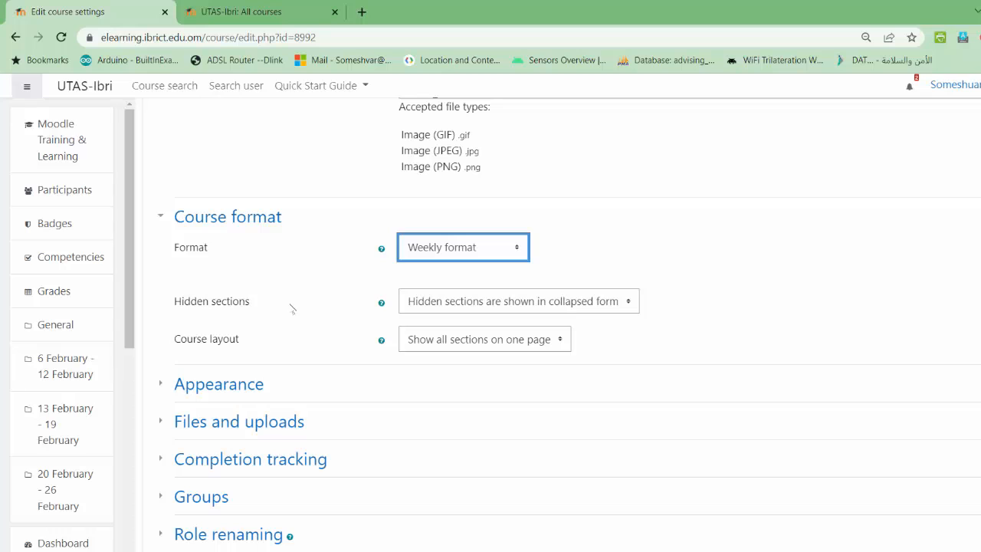
left_click(586, 303)
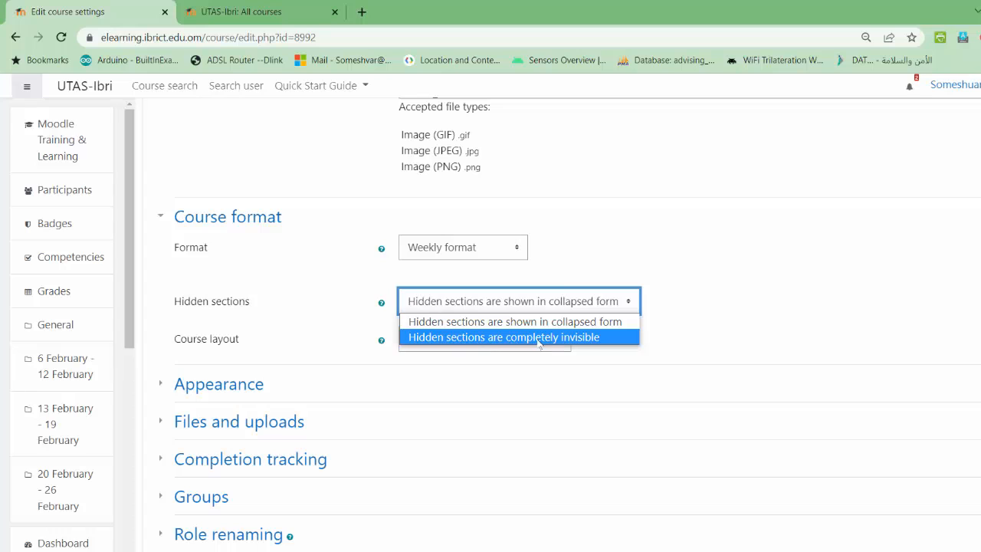
left_click(664, 330)
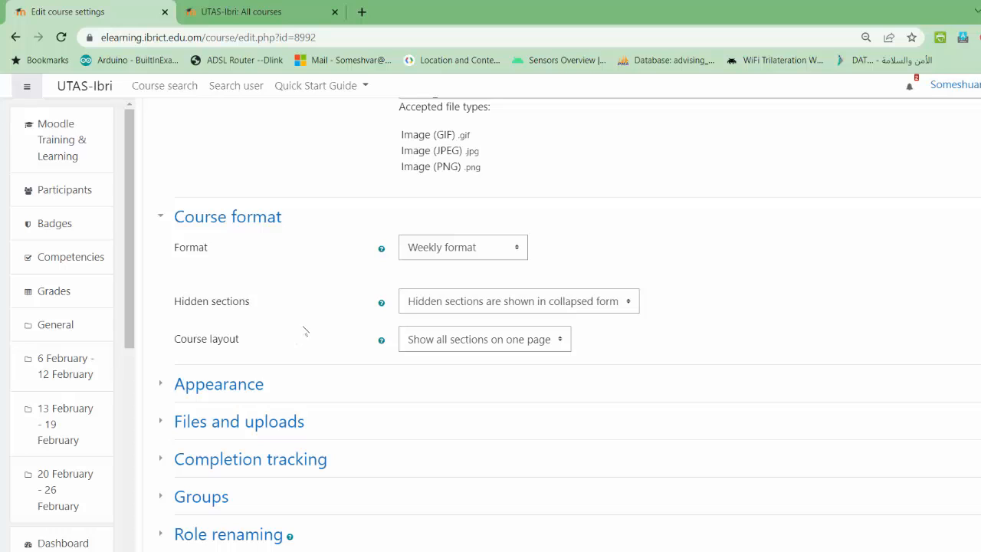
scroll(304, 331, "down", 1)
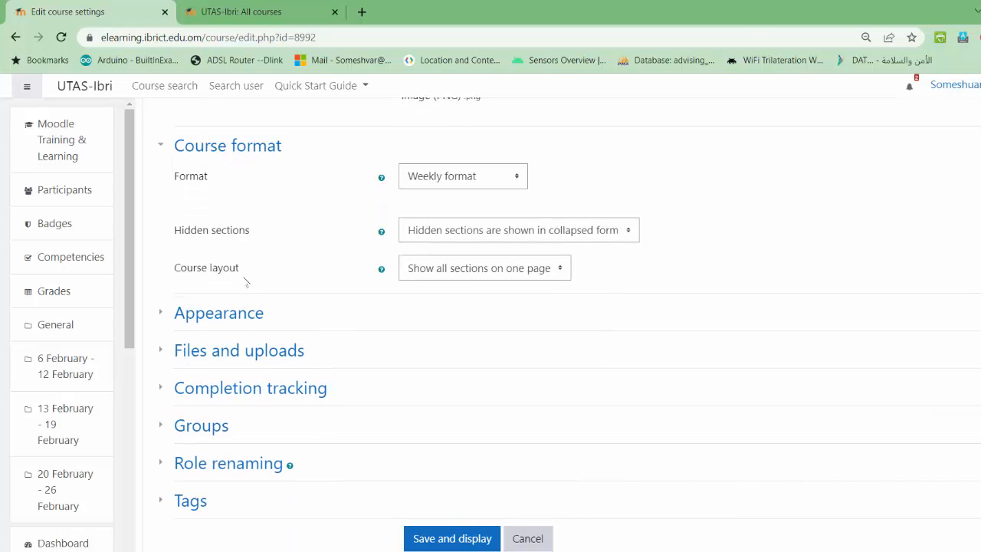
left_click(551, 272)
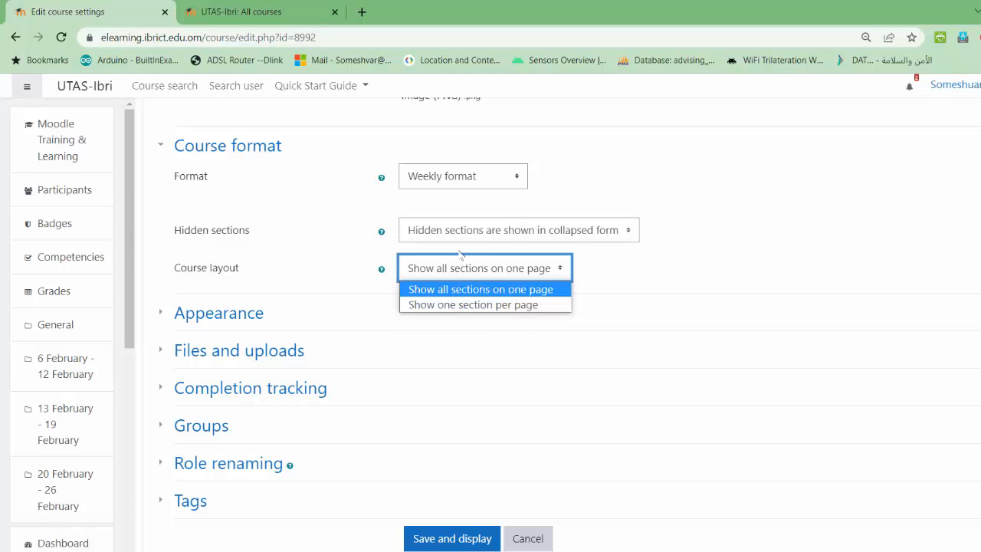
left_click(502, 290)
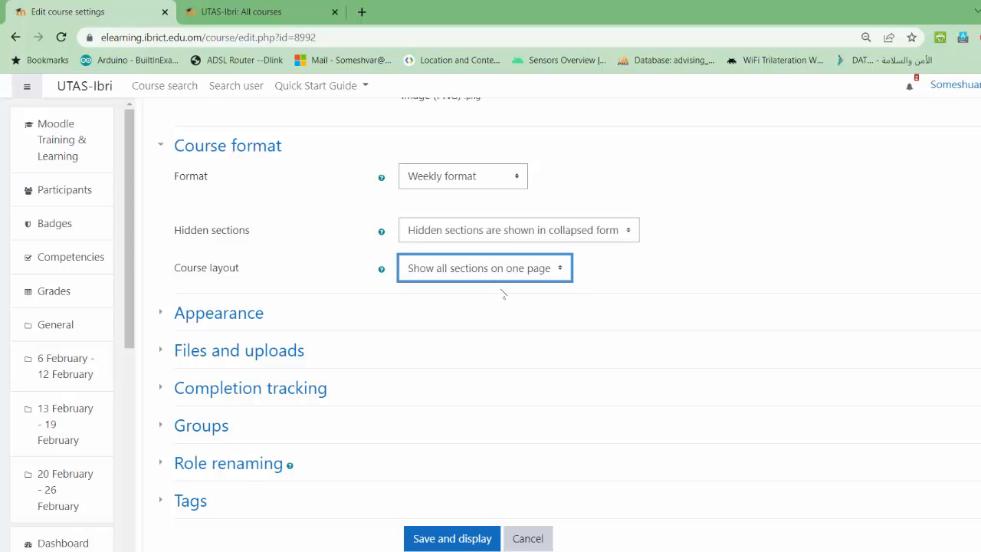
Expand the Appearance settings and review the language, announcements, gradebook, activity report and activity date options.
scroll(502, 299, "down", 1)
left_click(188, 292)
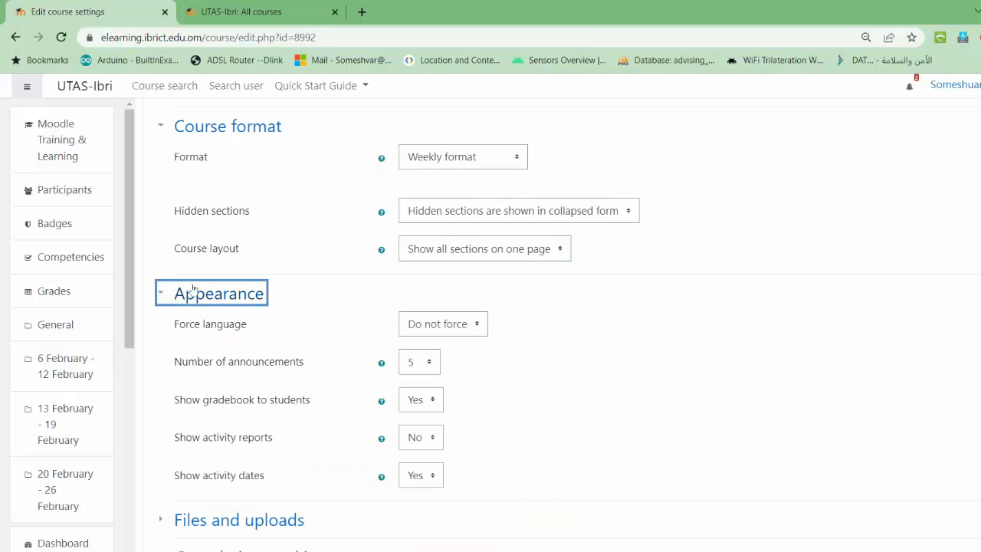
scroll(558, 363, "down", 2)
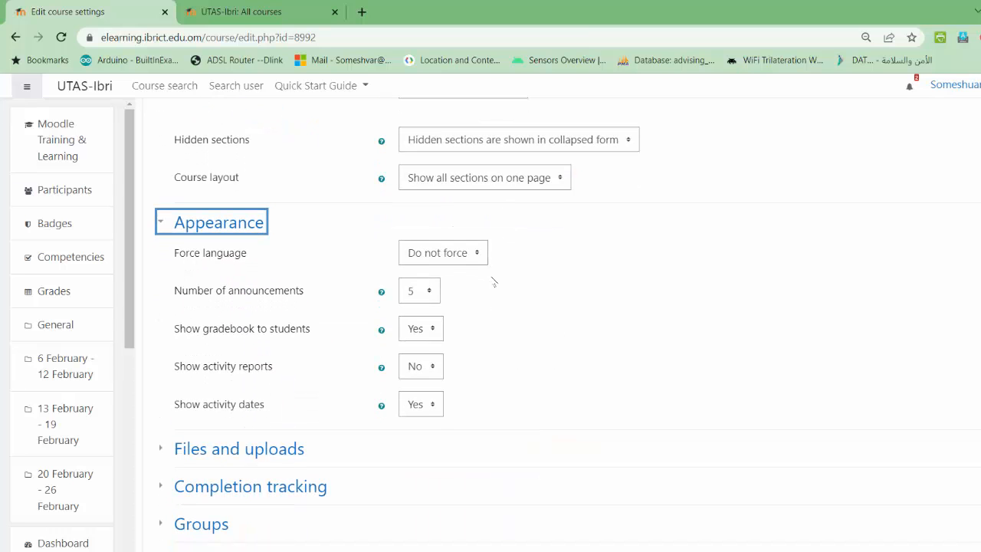
scroll(501, 330, "down", 1)
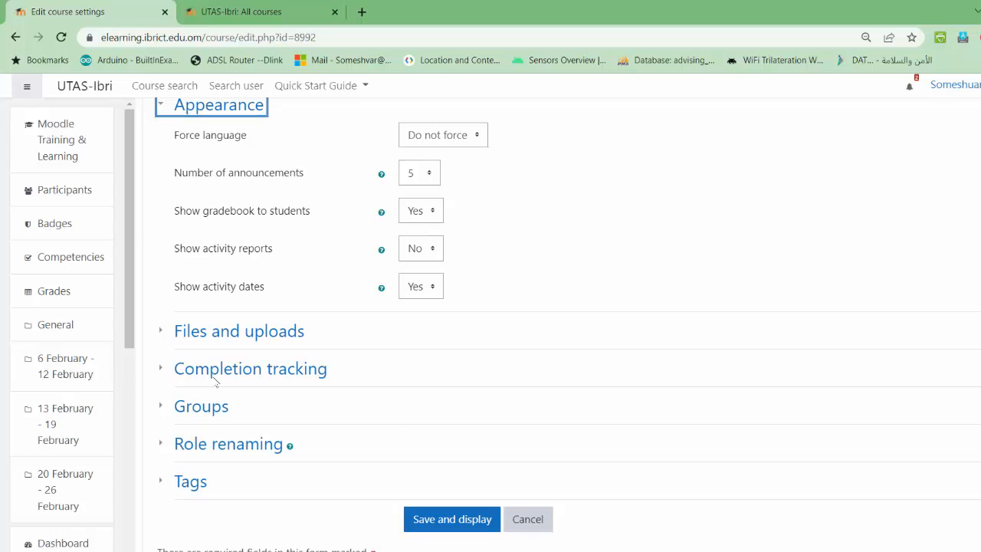
Expand the Files and uploads settings and set the maximum upload size to 1GB.
left_click(202, 333)
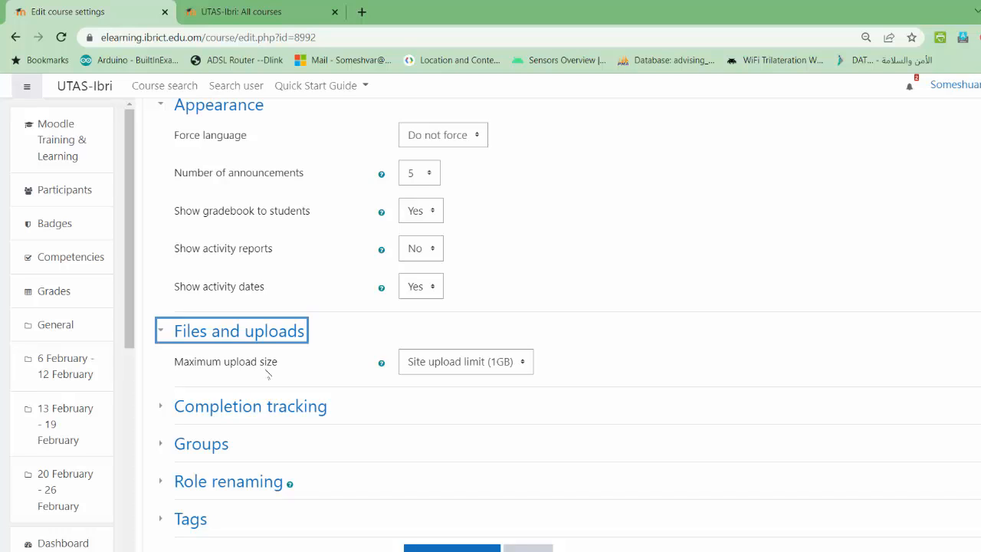
left_click(448, 363)
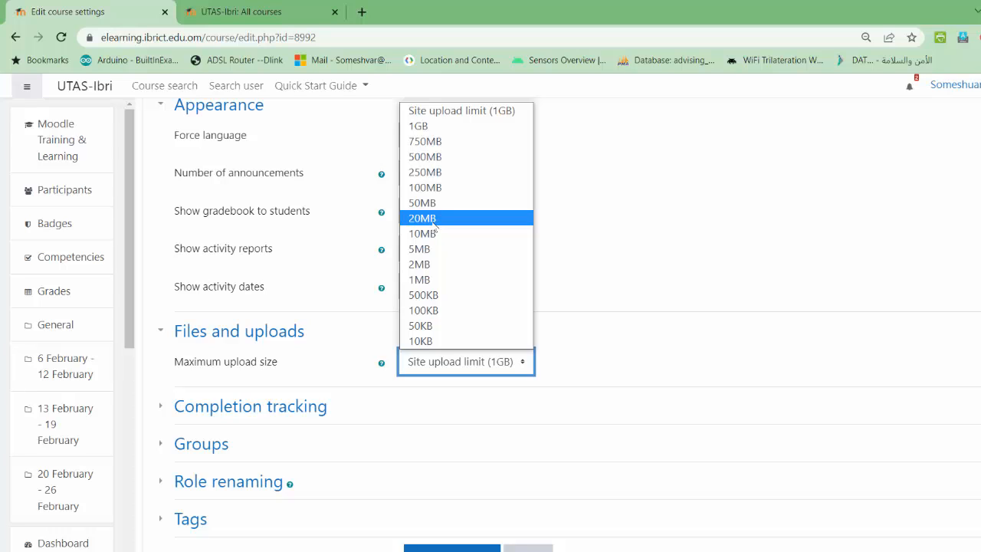
left_click(435, 128)
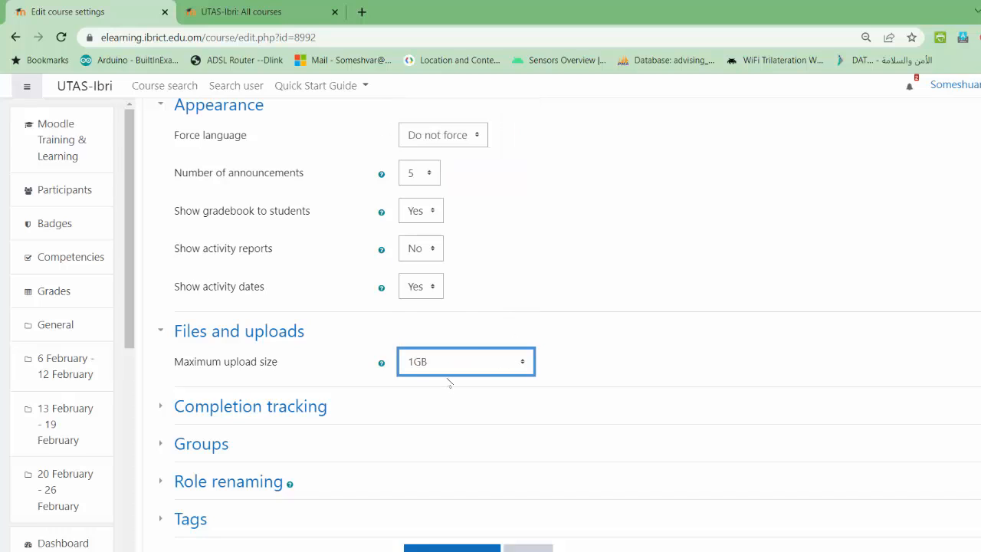
Expand the Completion tracking settings and review the tracking and activity completion condition options.
scroll(664, 371, "down", 1)
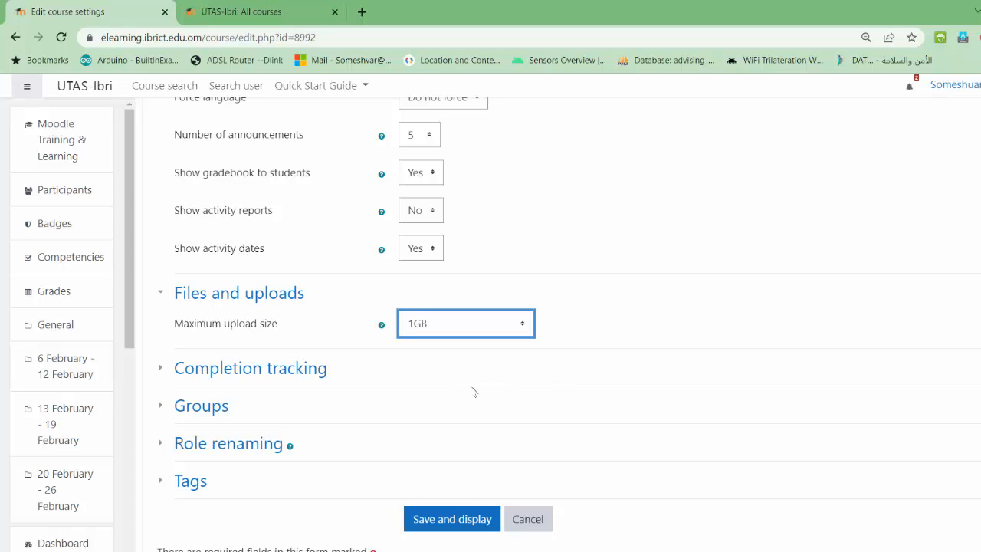
left_click(198, 372)
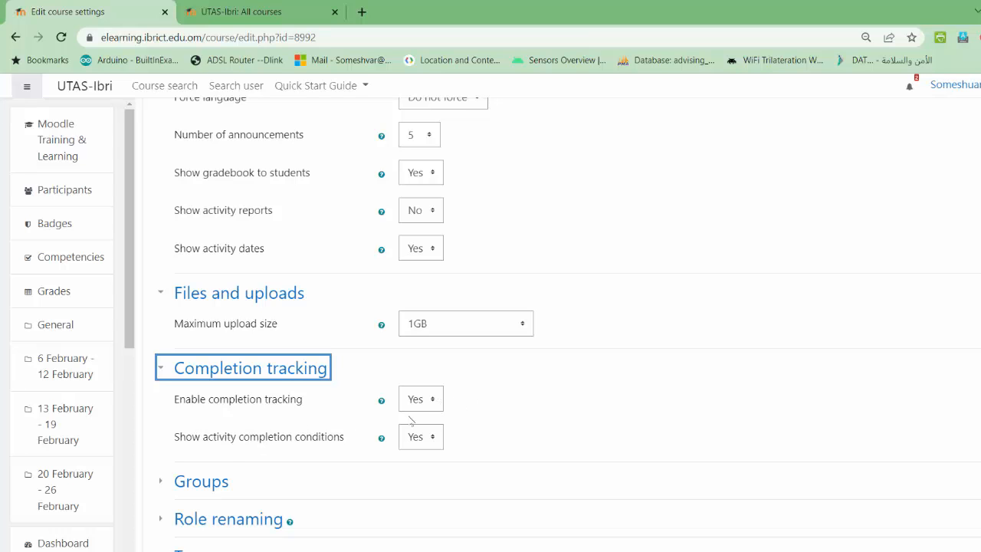
scroll(511, 422, "down", 1)
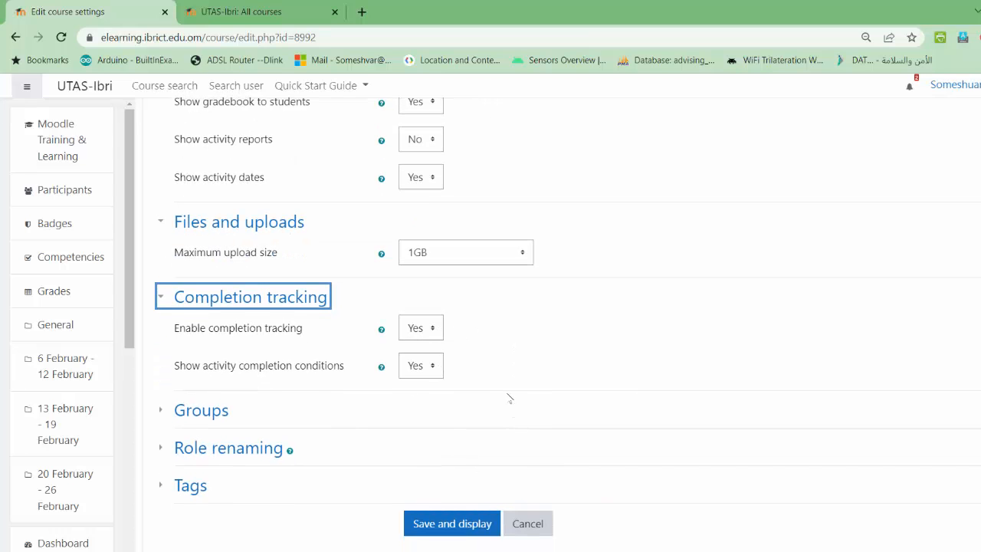